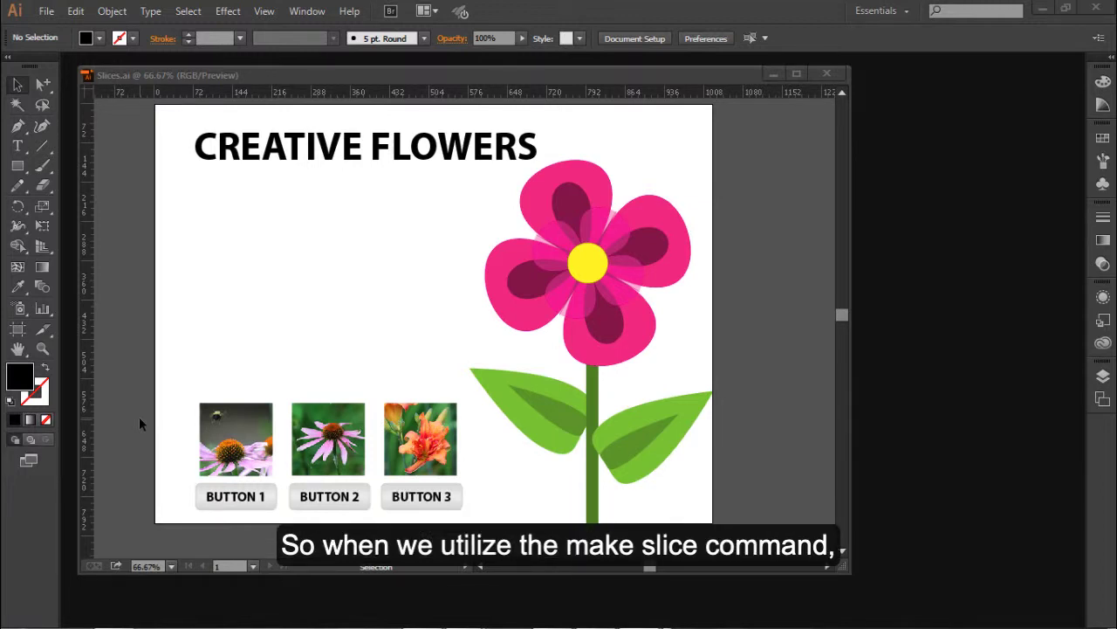
Select the three flower images with their buttons and text, and make object-based slices from them.
click(186, 371)
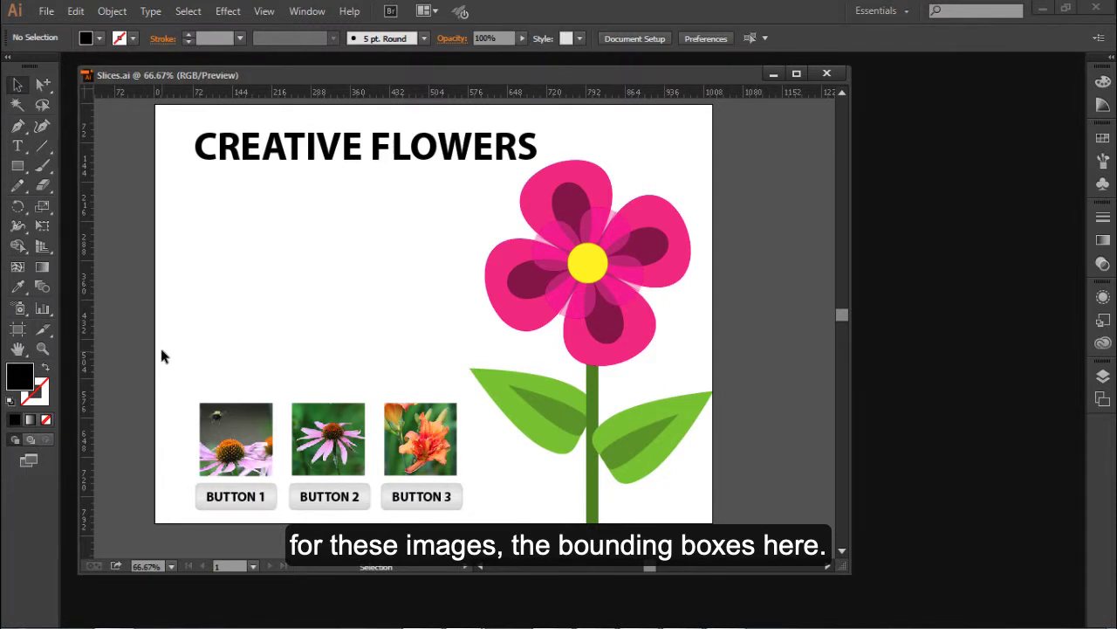
drag(162, 352, 433, 519)
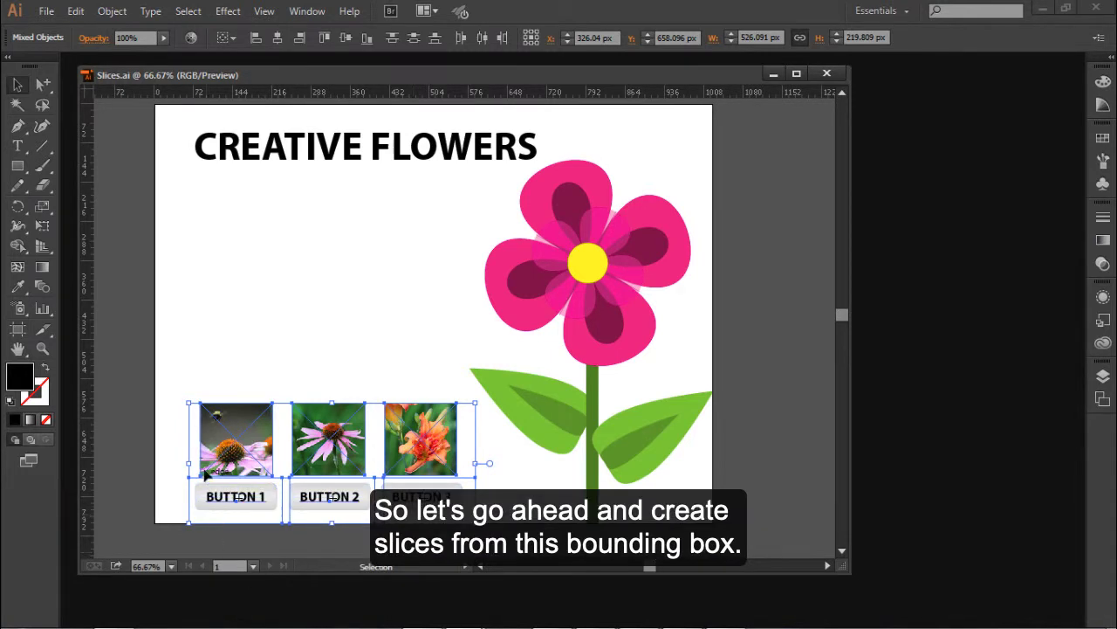
click(273, 279)
click(424, 515)
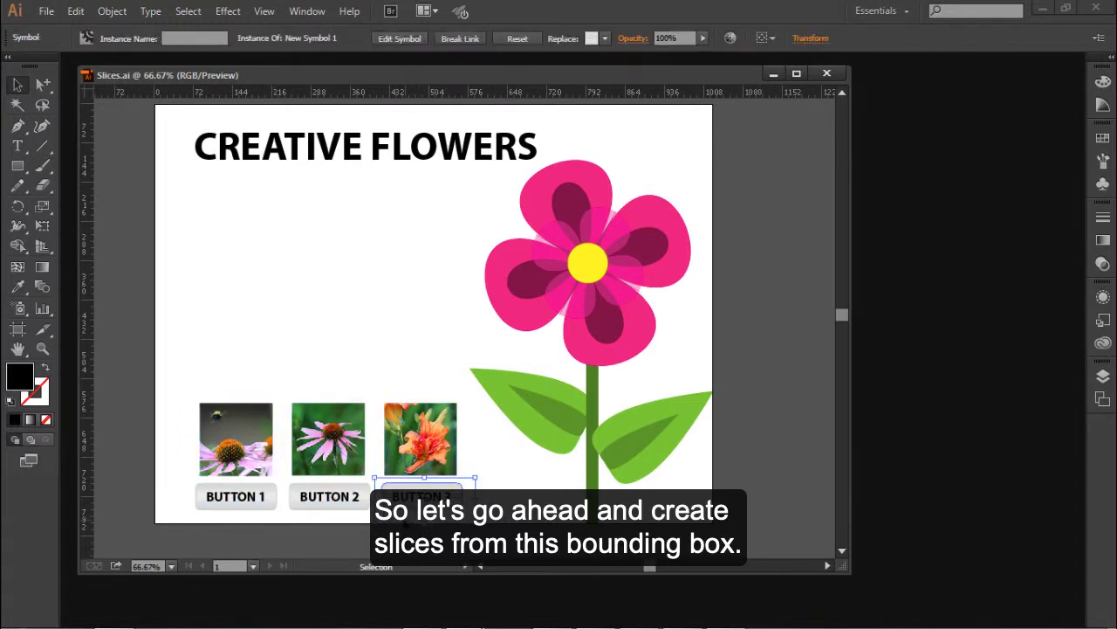
click(332, 504)
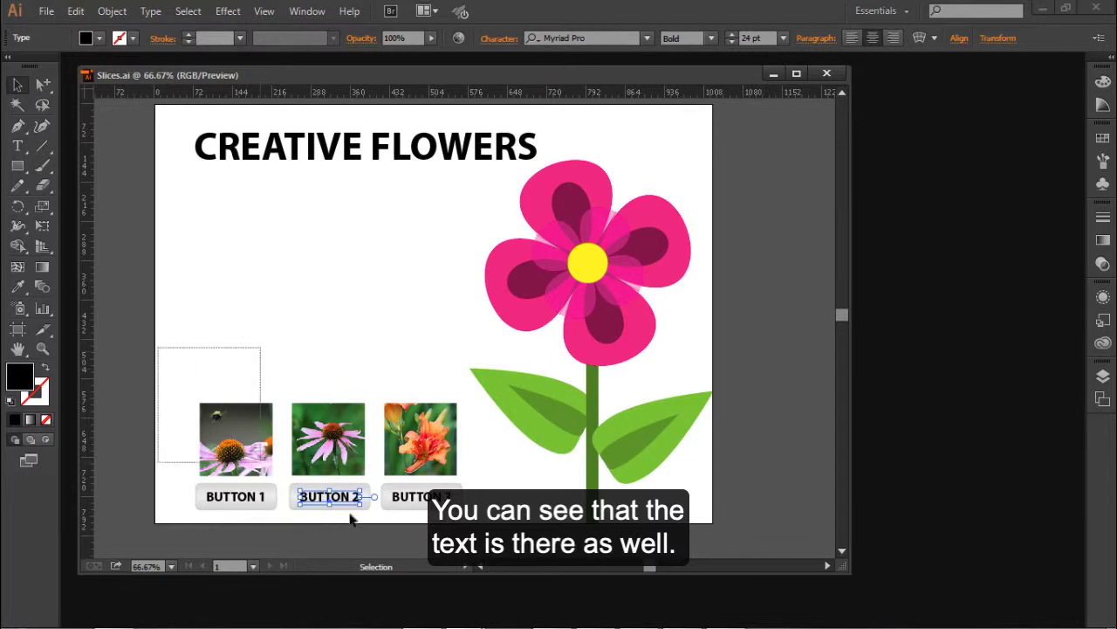
drag(351, 520, 422, 524)
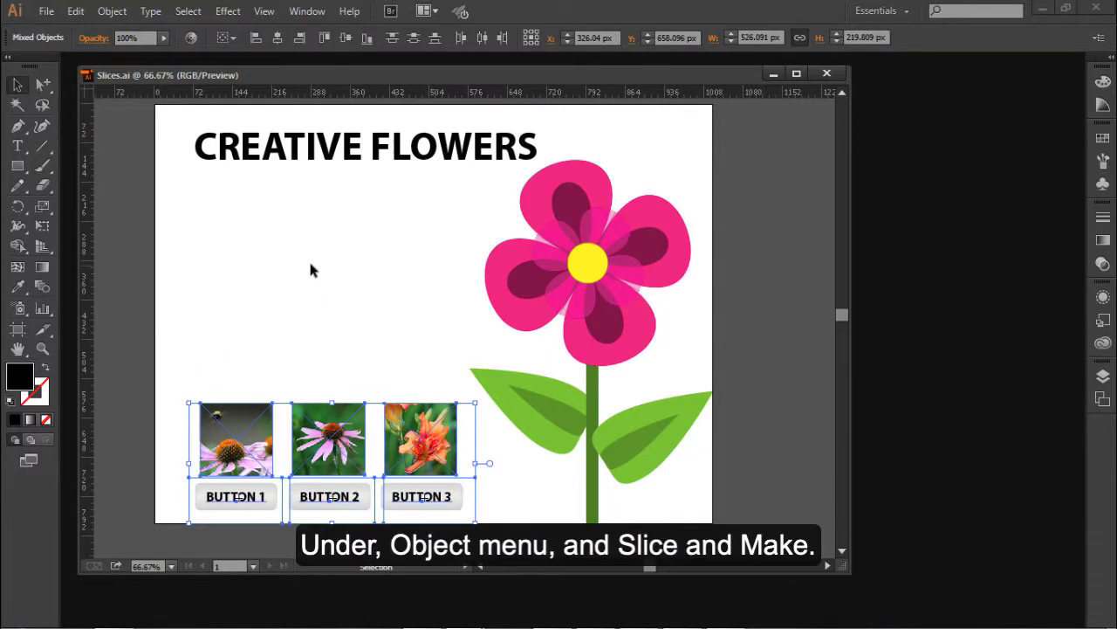
click(114, 13)
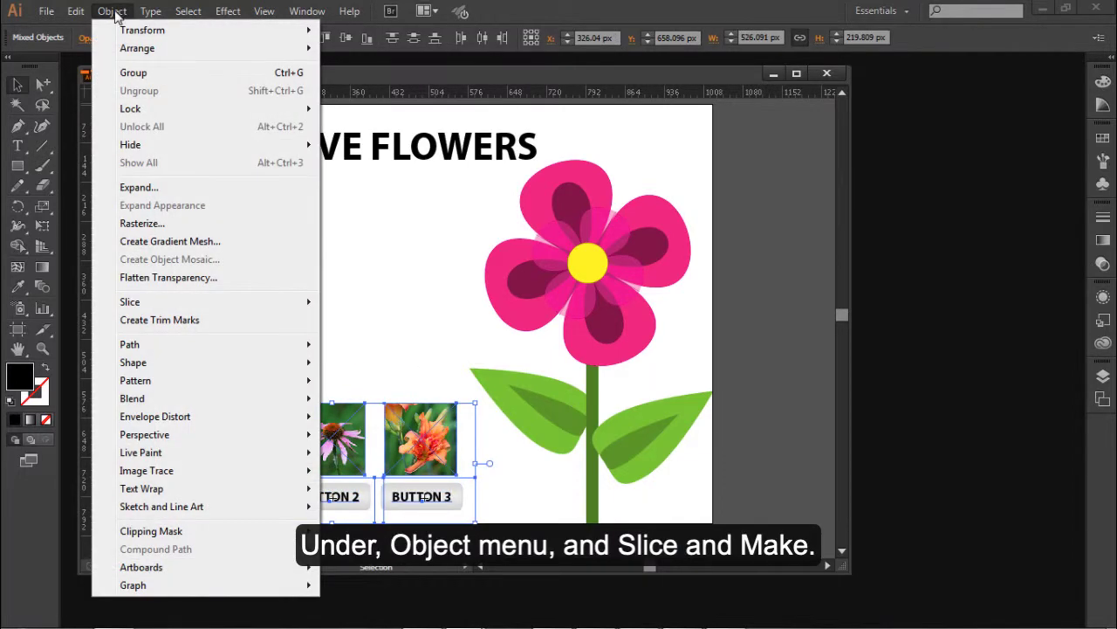
mouse_move(288, 302)
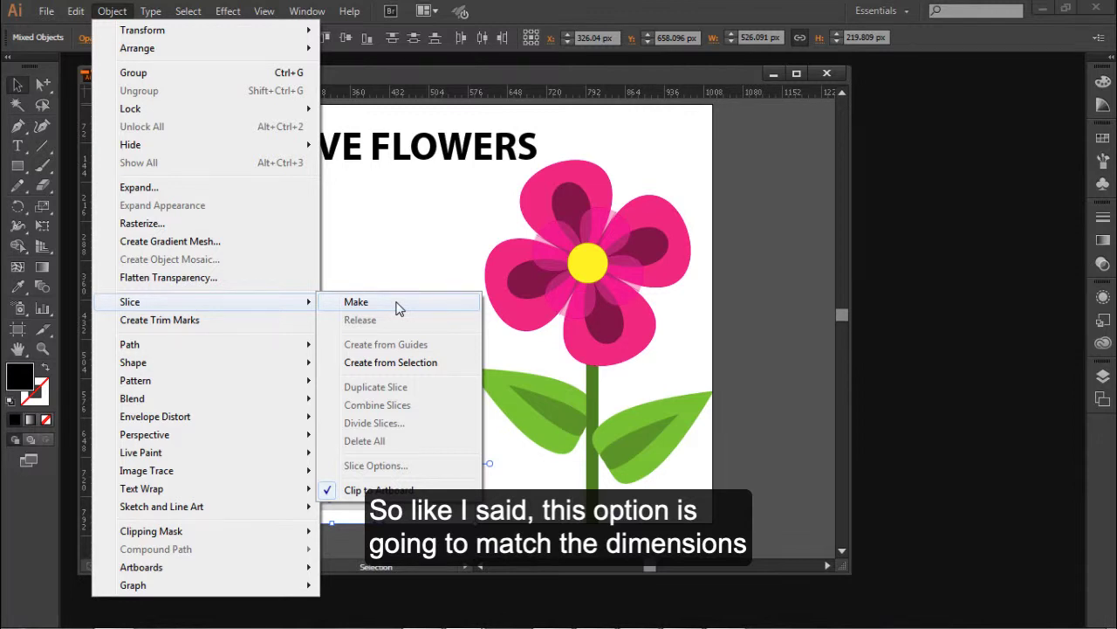
click(398, 307)
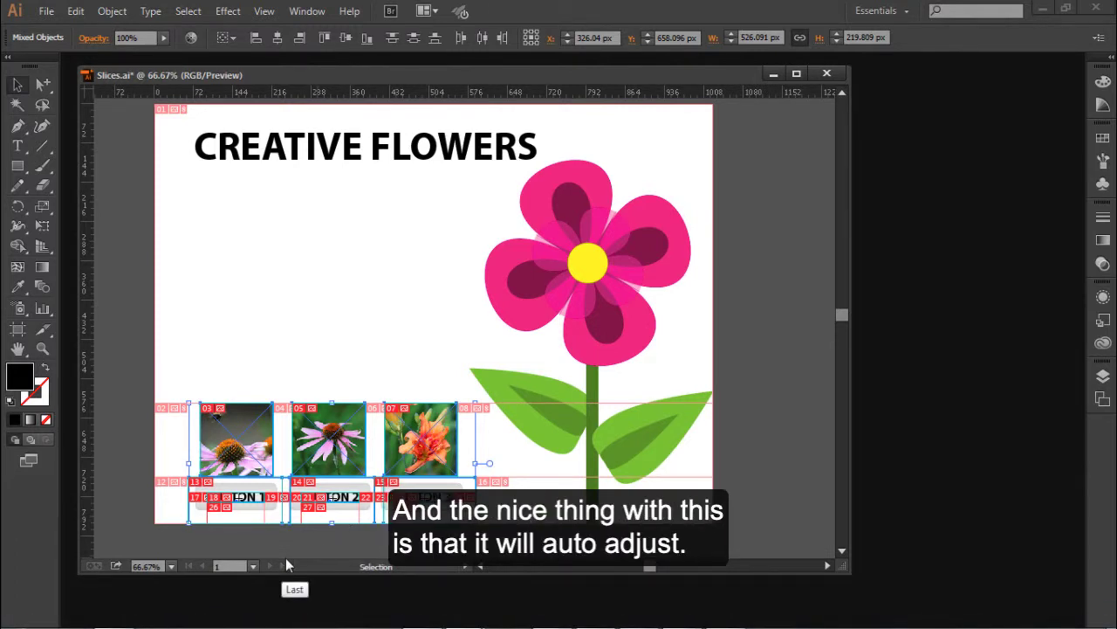
Undo the slices made from the images and buttons and clear the selection.
click(356, 361)
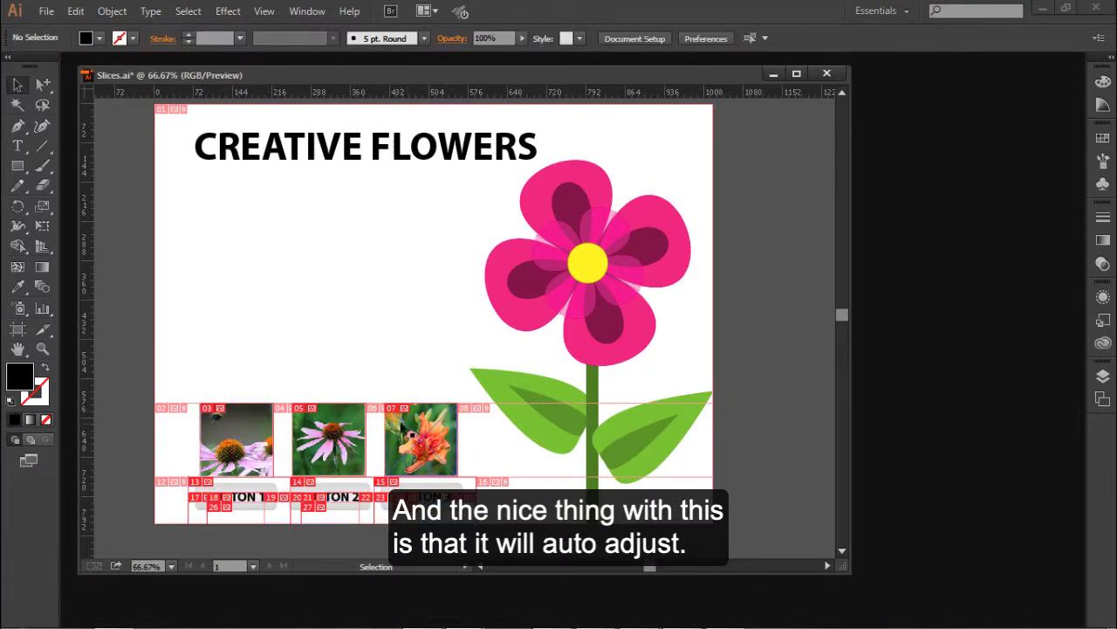
key(ctrl+z)
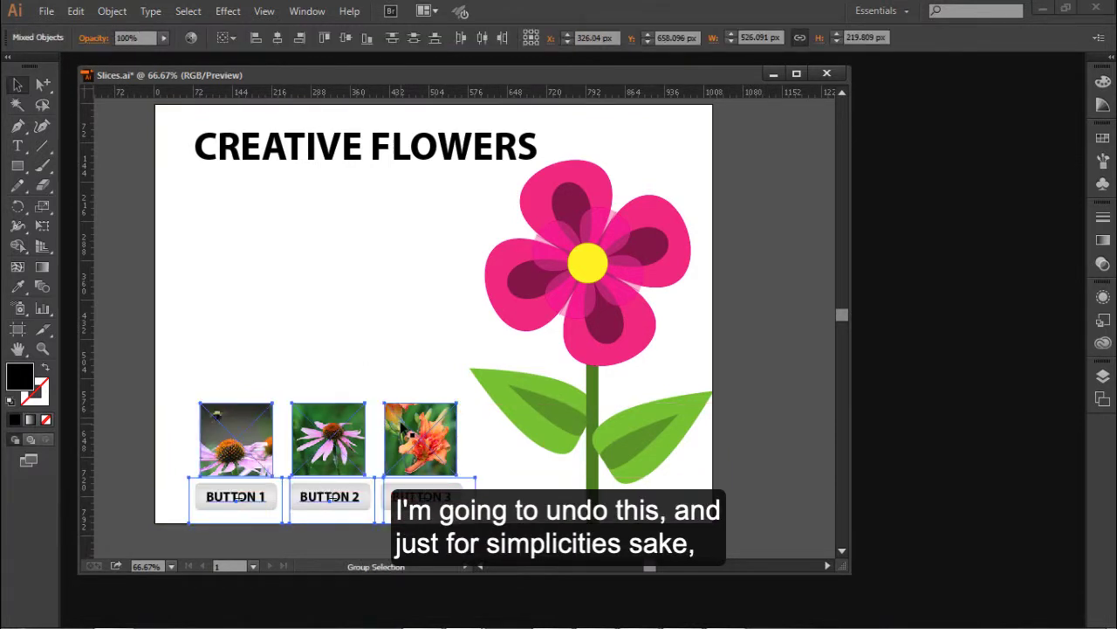
click(778, 217)
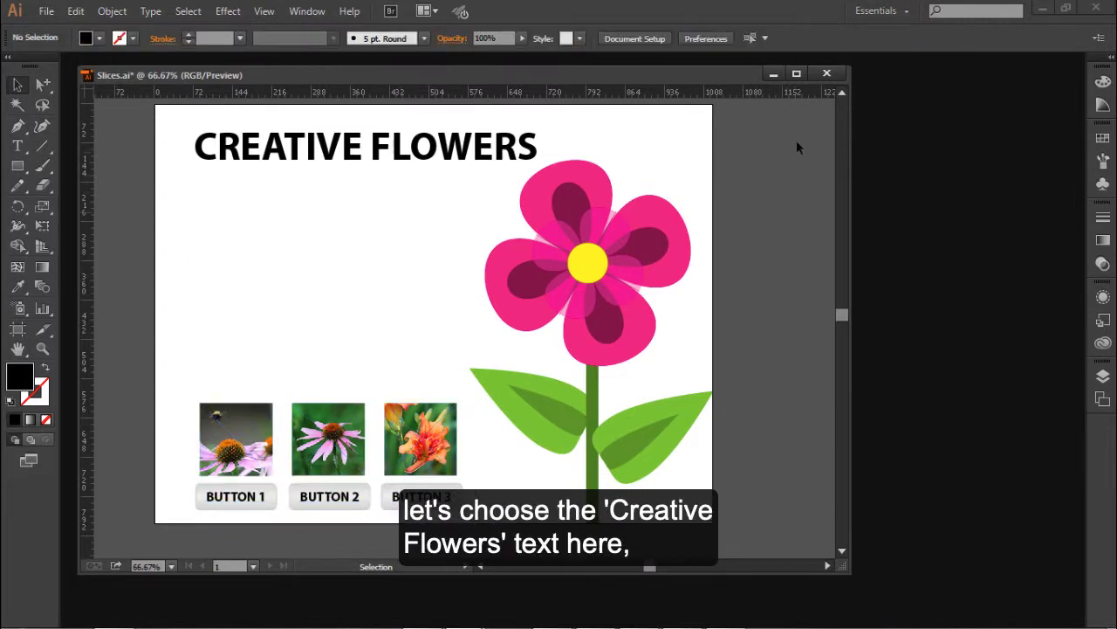
Make an object-based slice from the CREATIVE FLOWERS heading text.
drag(218, 208, 342, 119)
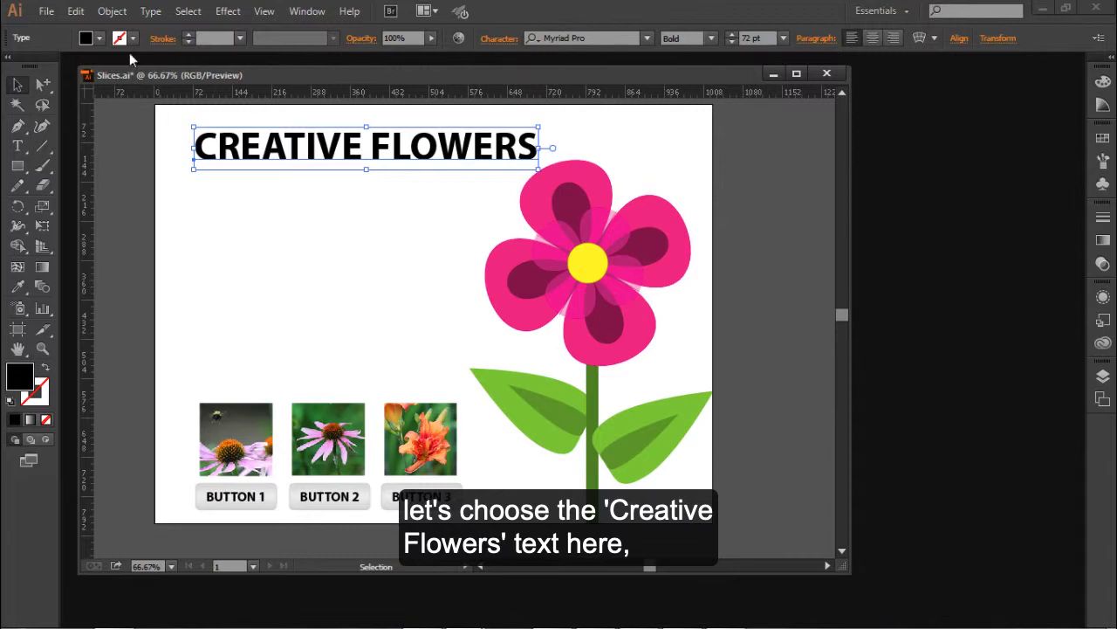
click(114, 11)
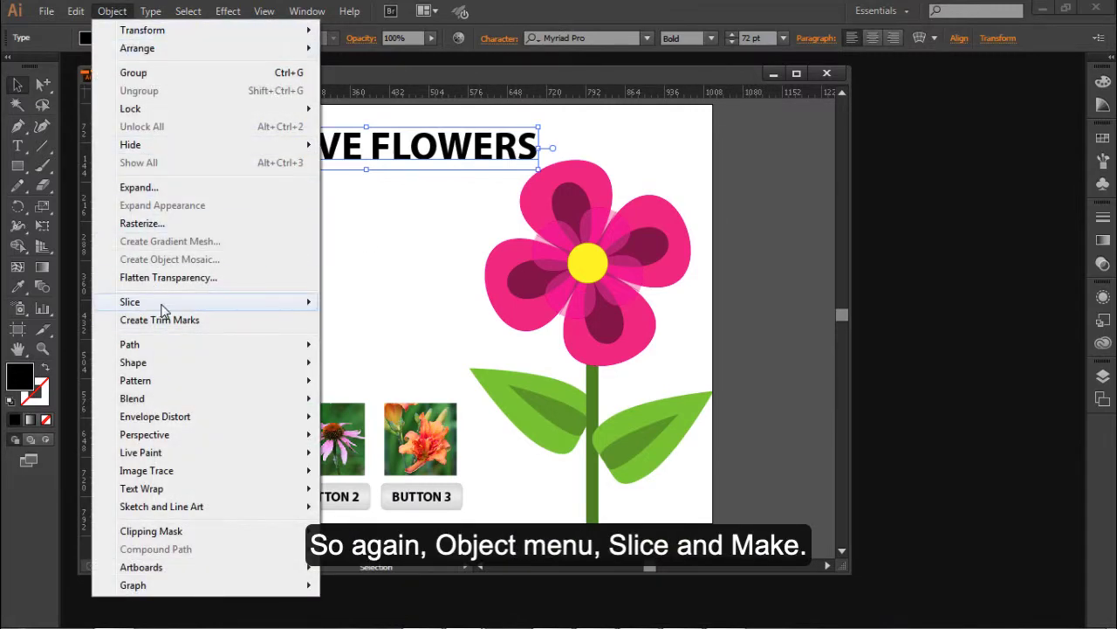
mouse_move(162, 310)
click(347, 302)
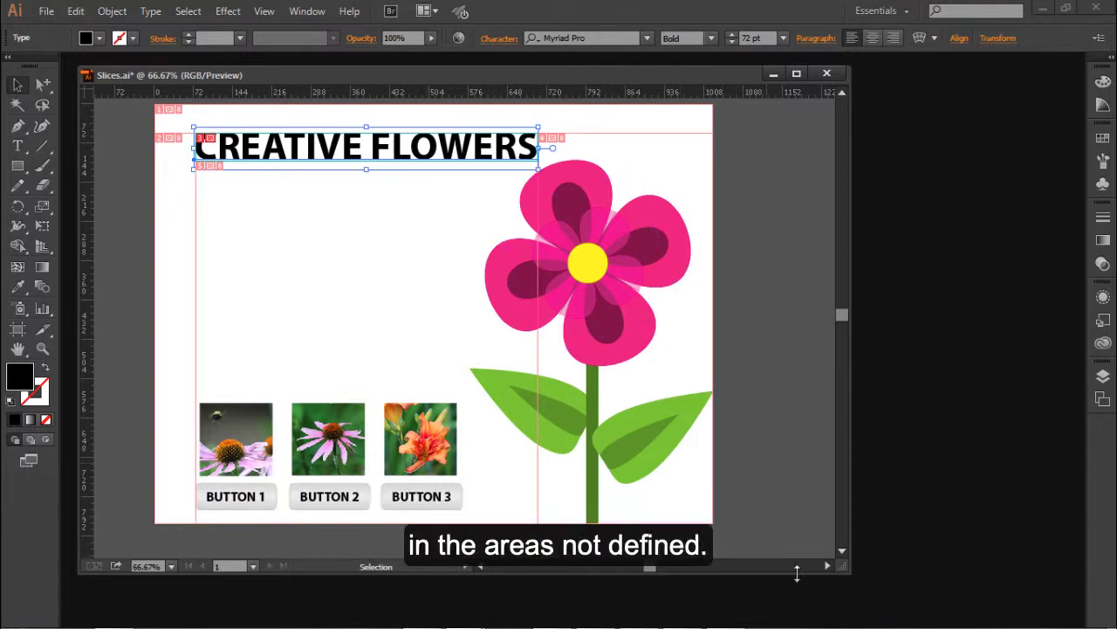
click(794, 480)
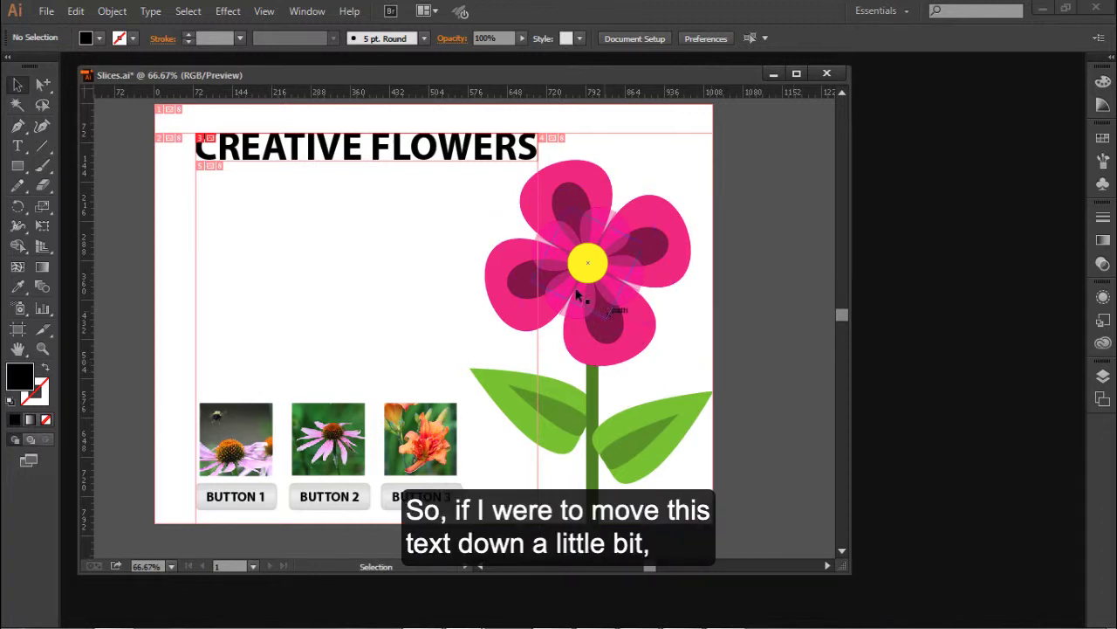
Move the CREATIVE FLOWERS heading down a little to test its slice, and undo the move.
click(386, 150)
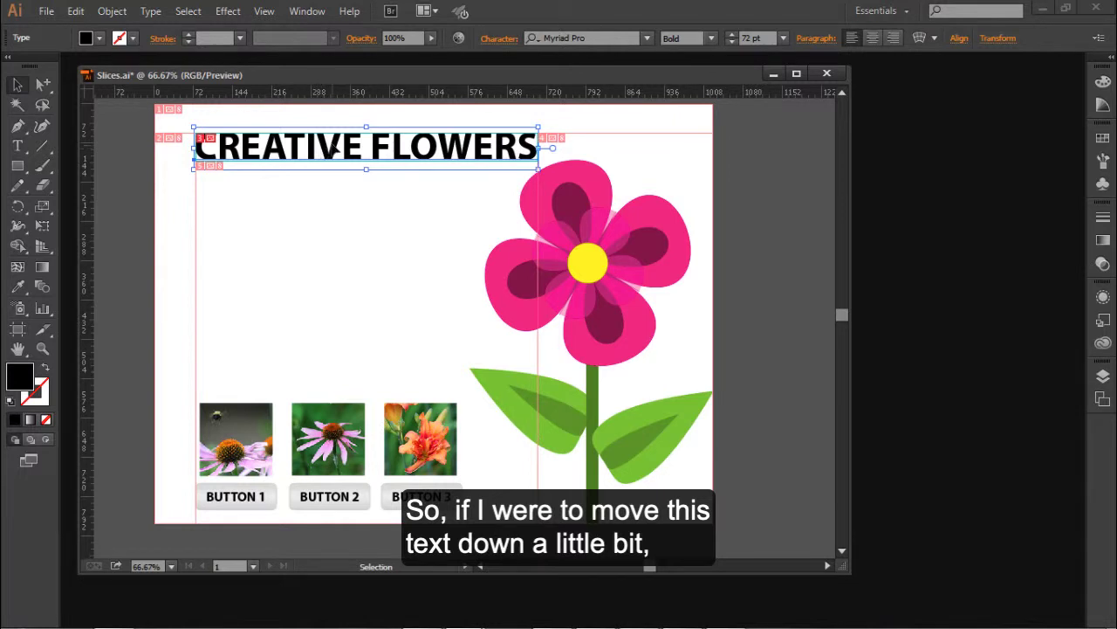
drag(333, 164, 328, 218)
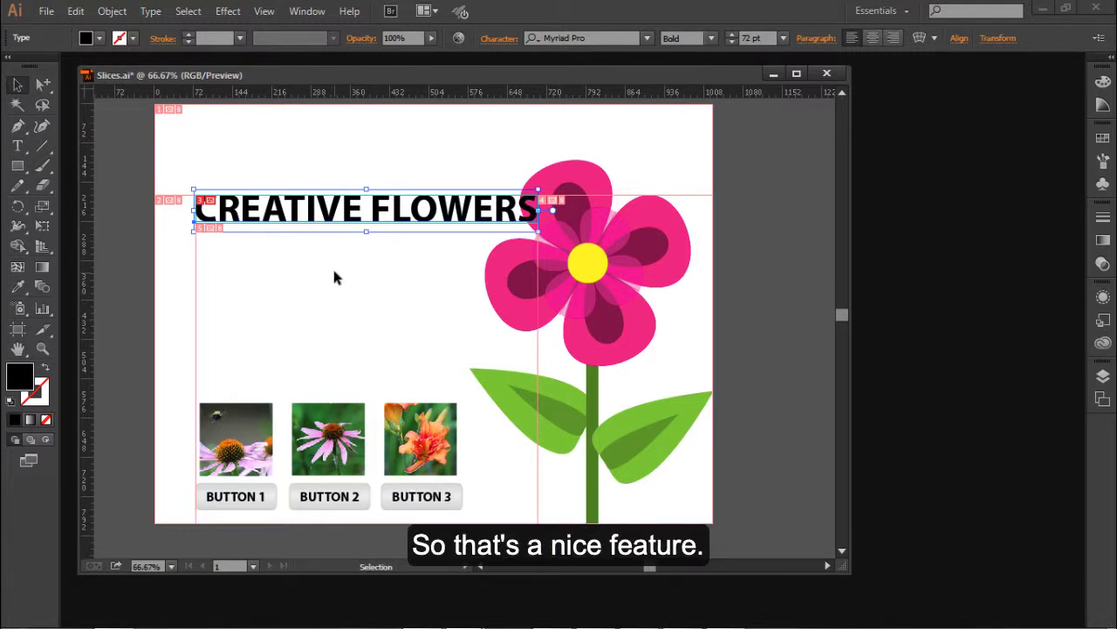
key(ctrl+z)
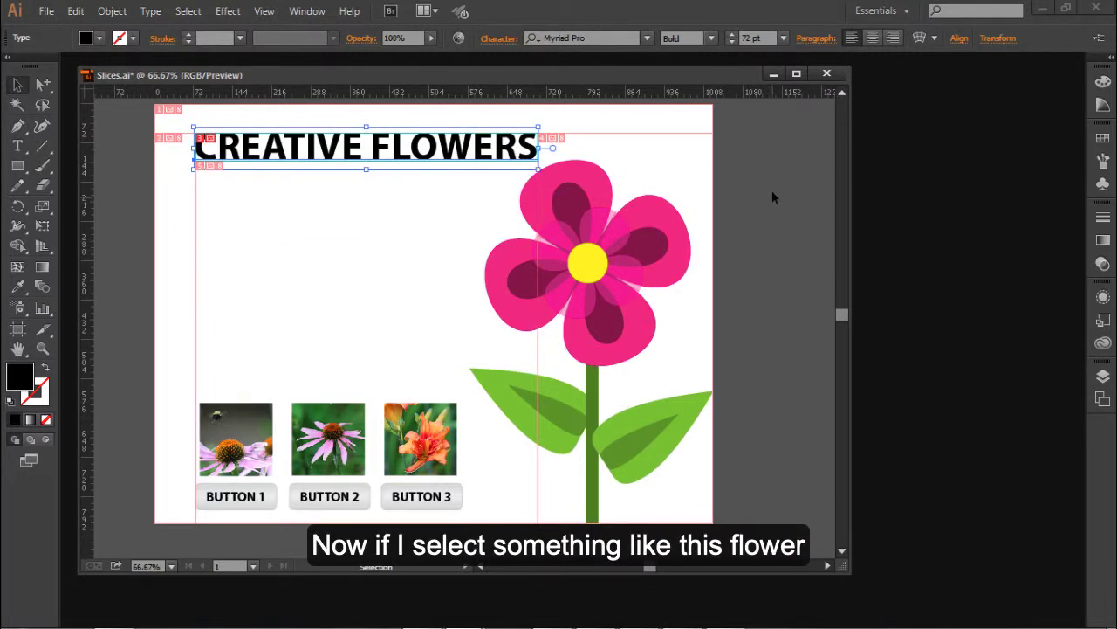
Make object-based slices from the large pink flower group including its stem and leaves.
drag(774, 192, 562, 524)
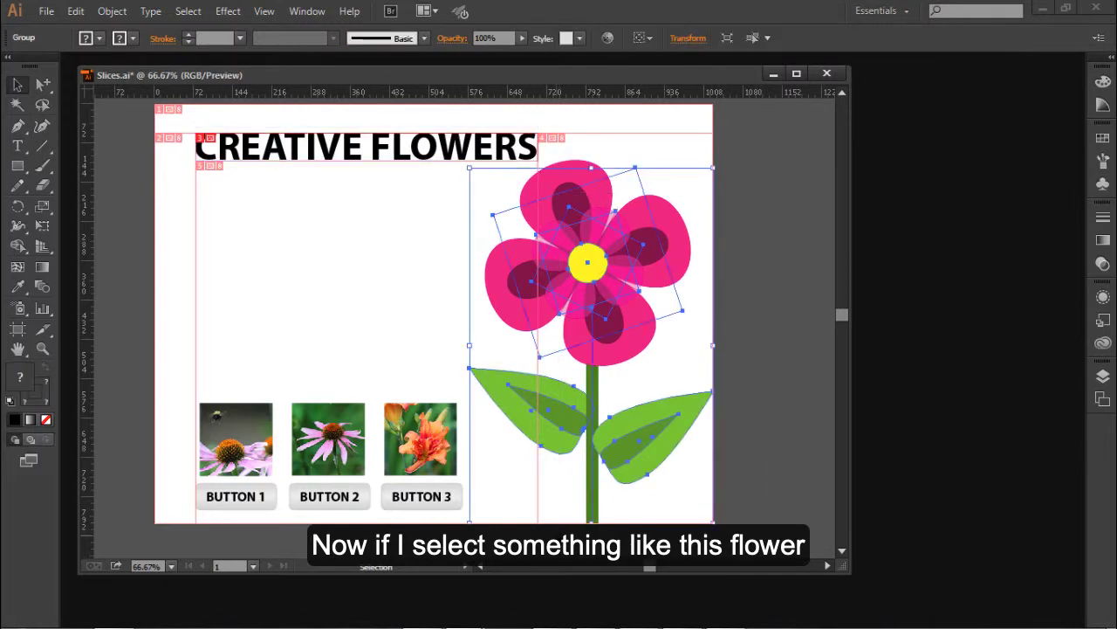
click(112, 10)
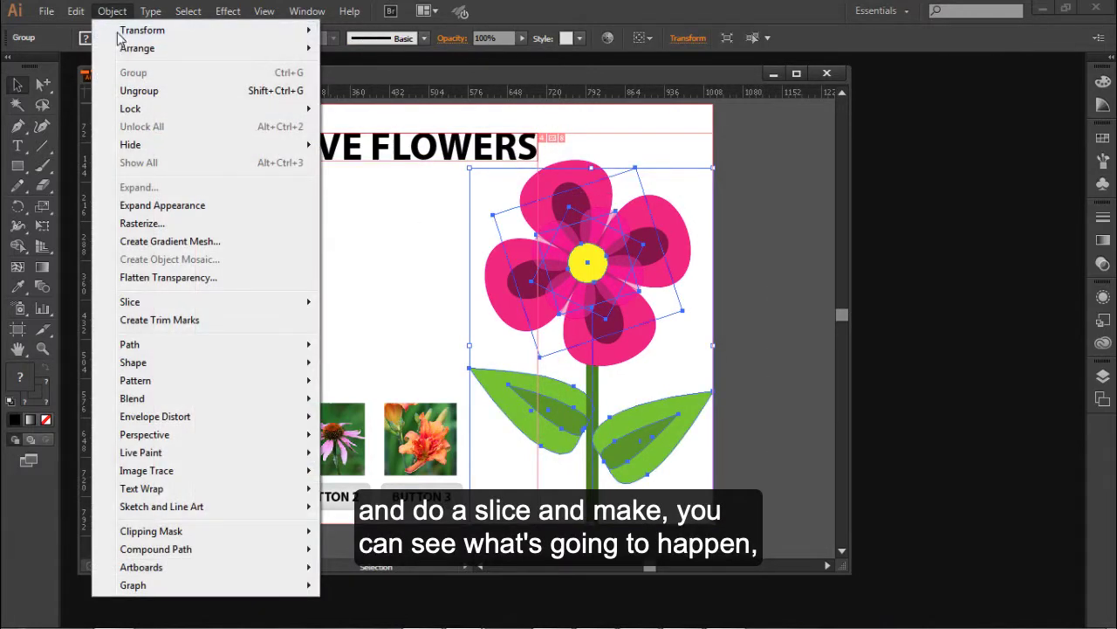
mouse_move(169, 302)
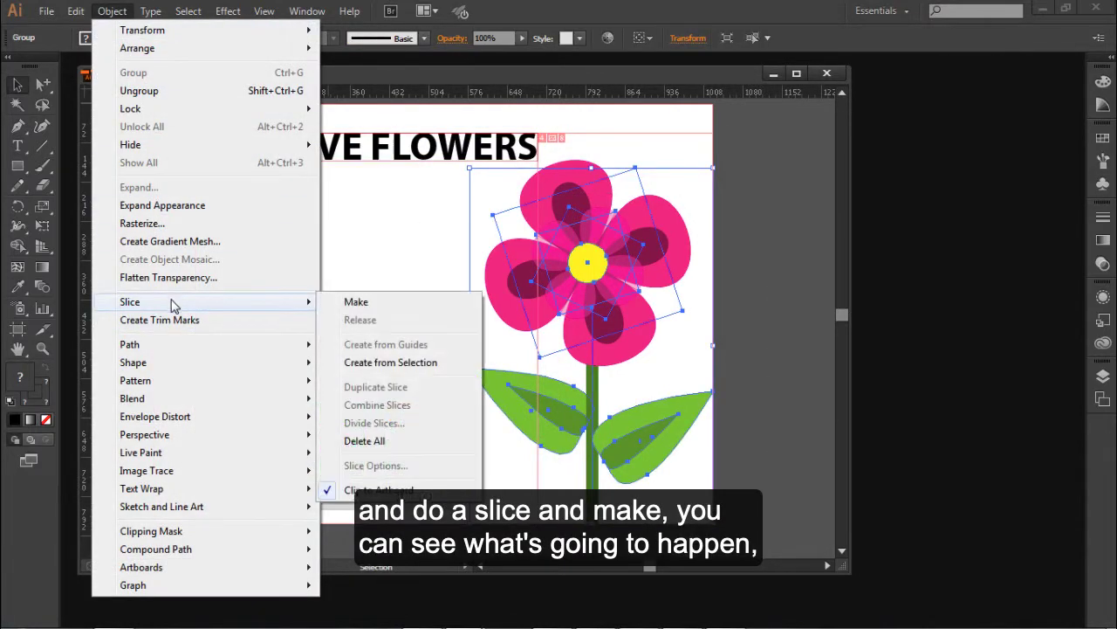
click(345, 303)
click(775, 316)
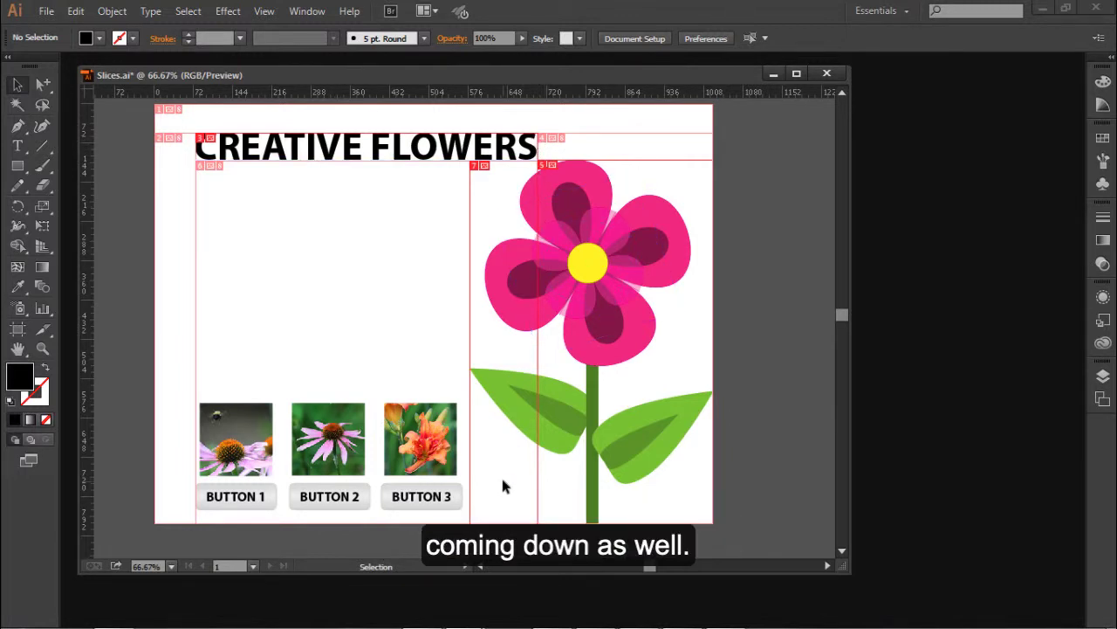
Make object-based slices from the three flower images and the buttons below them.
drag(135, 404, 428, 516)
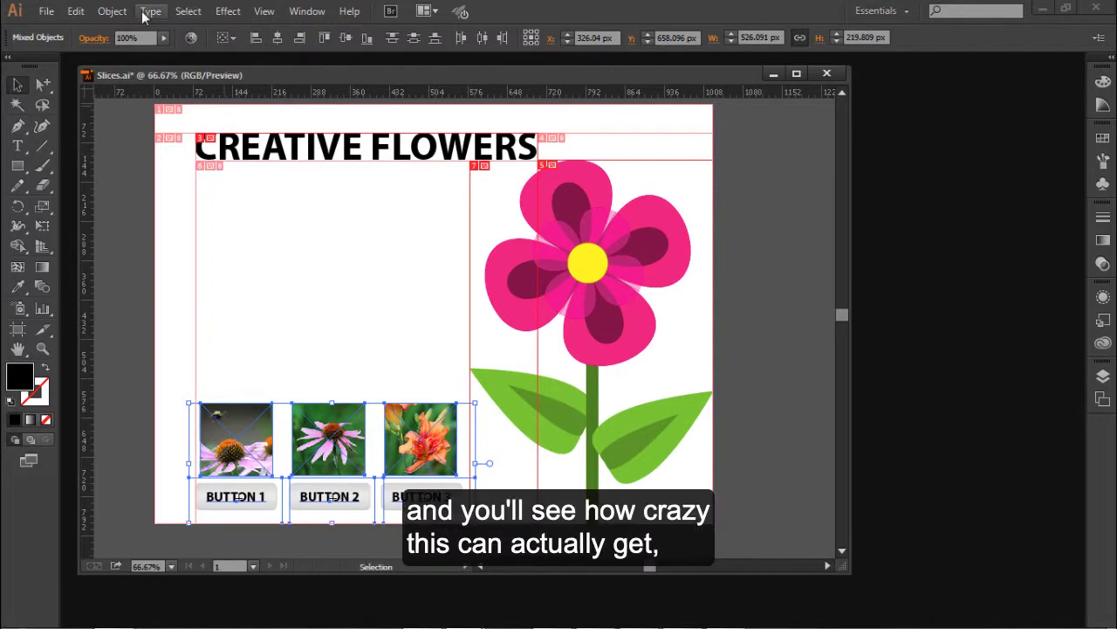
click(113, 11)
mouse_move(150, 306)
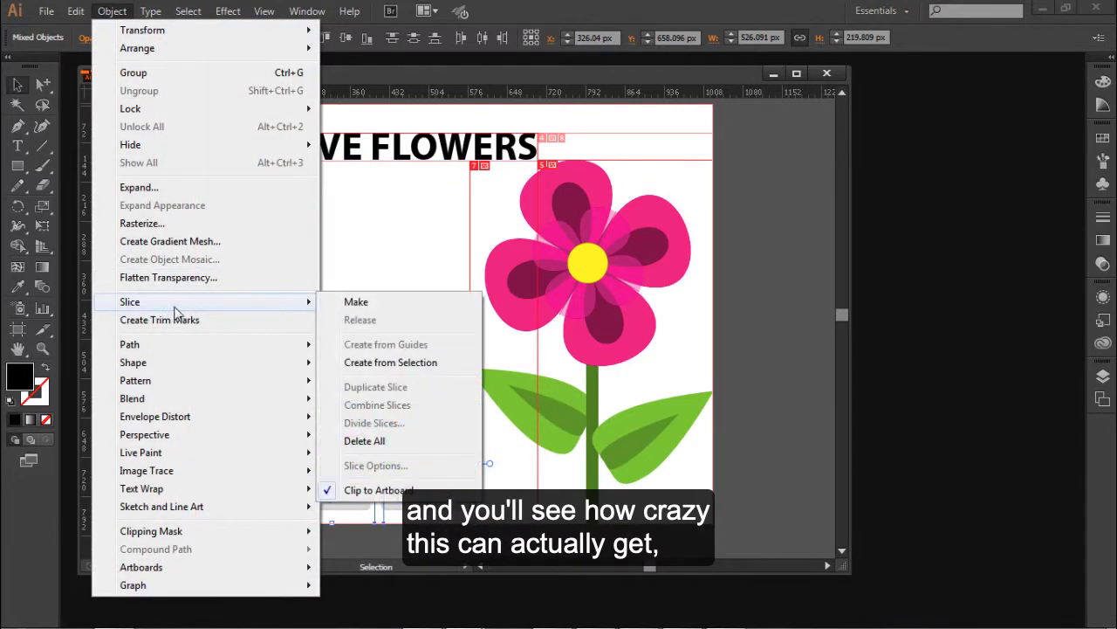
click(369, 303)
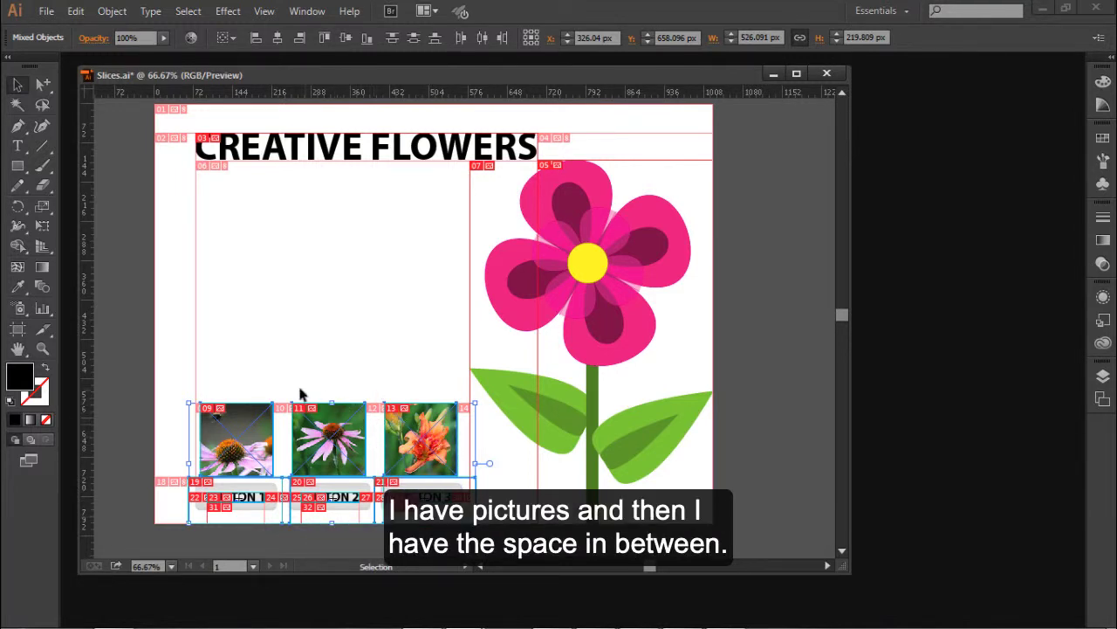
click(172, 383)
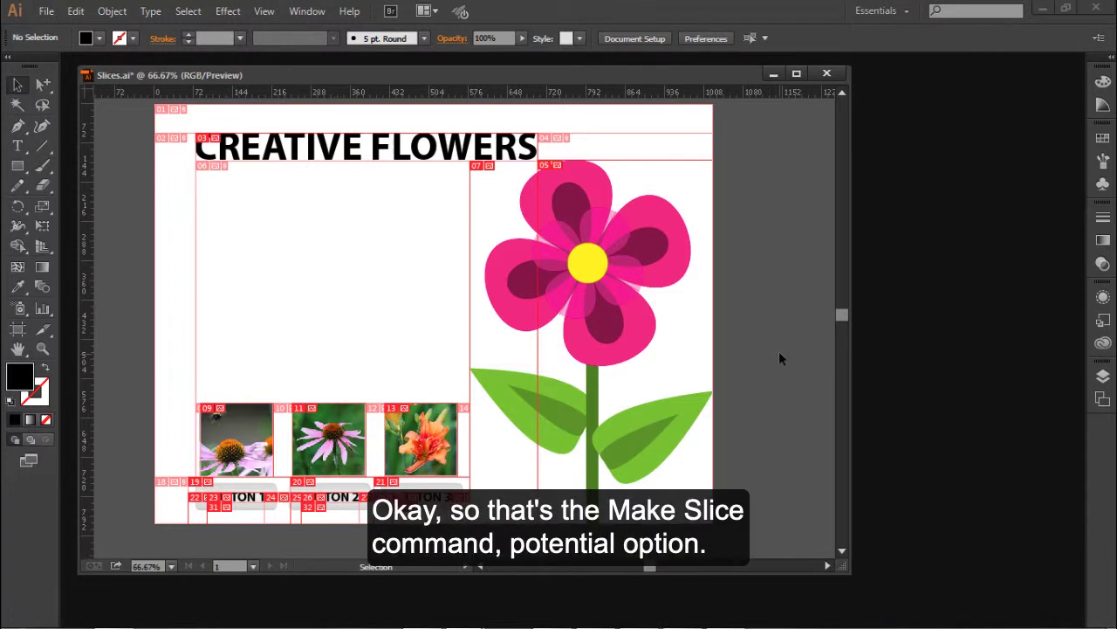
Undo all the slices made from the images, buttons, large flower and heading.
key(ctrl+alt+shift+s)
key(ctrl+z)
key(ctrl+z)
key(ctrl+z)
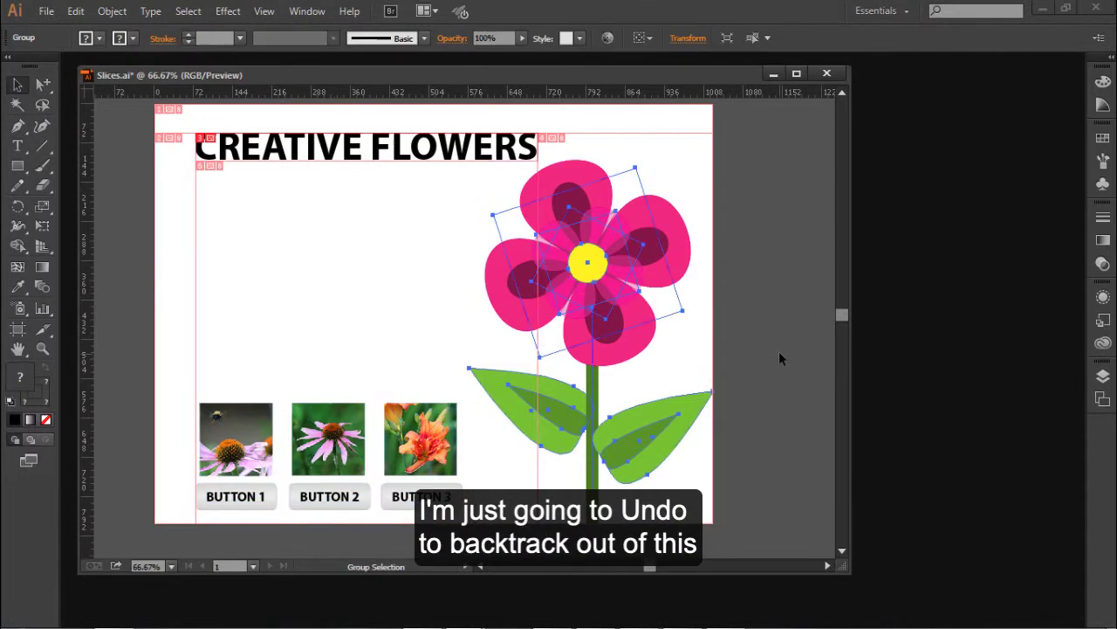
key(ctrl+z)
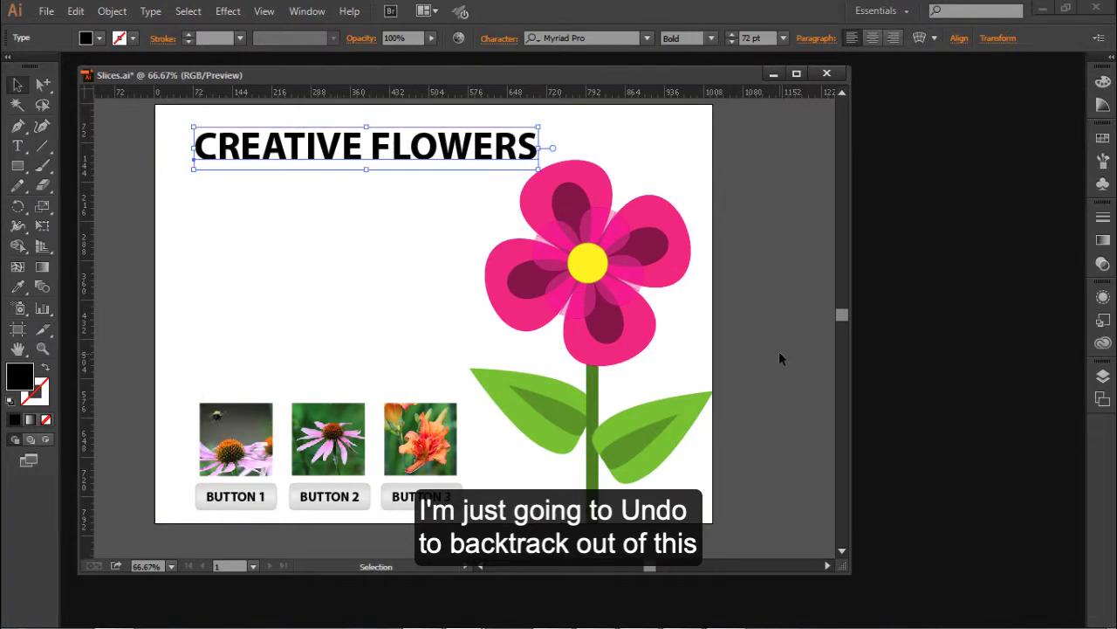
key(ctrl+z)
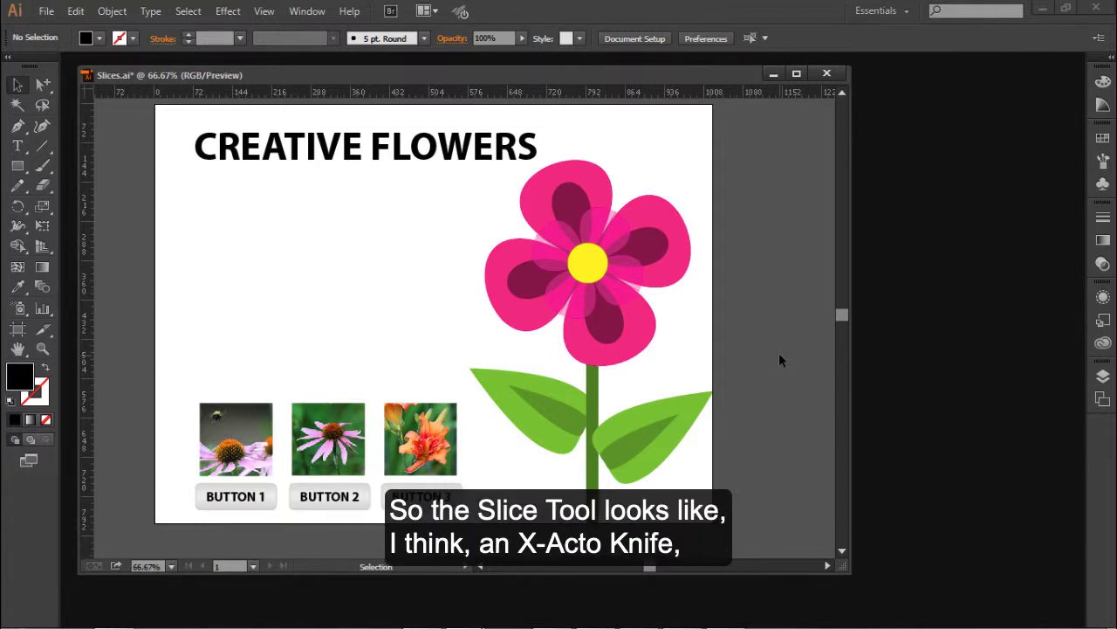
Draw a rectangular slice around the CREATIVE FLOWERS heading with the Slice tool, and undo it.
click(48, 335)
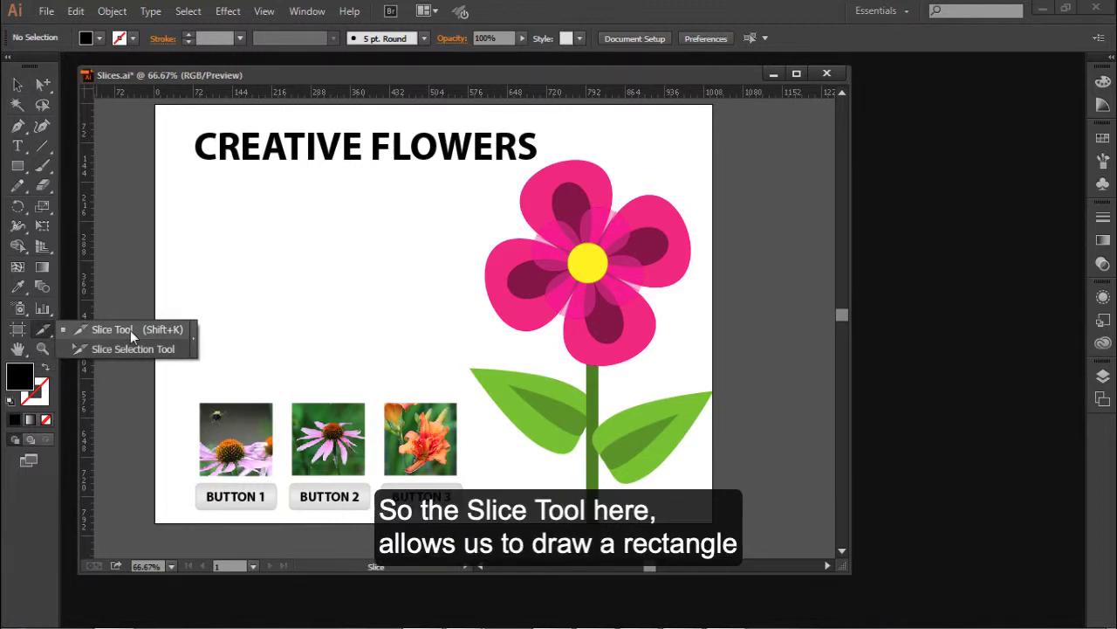
click(130, 330)
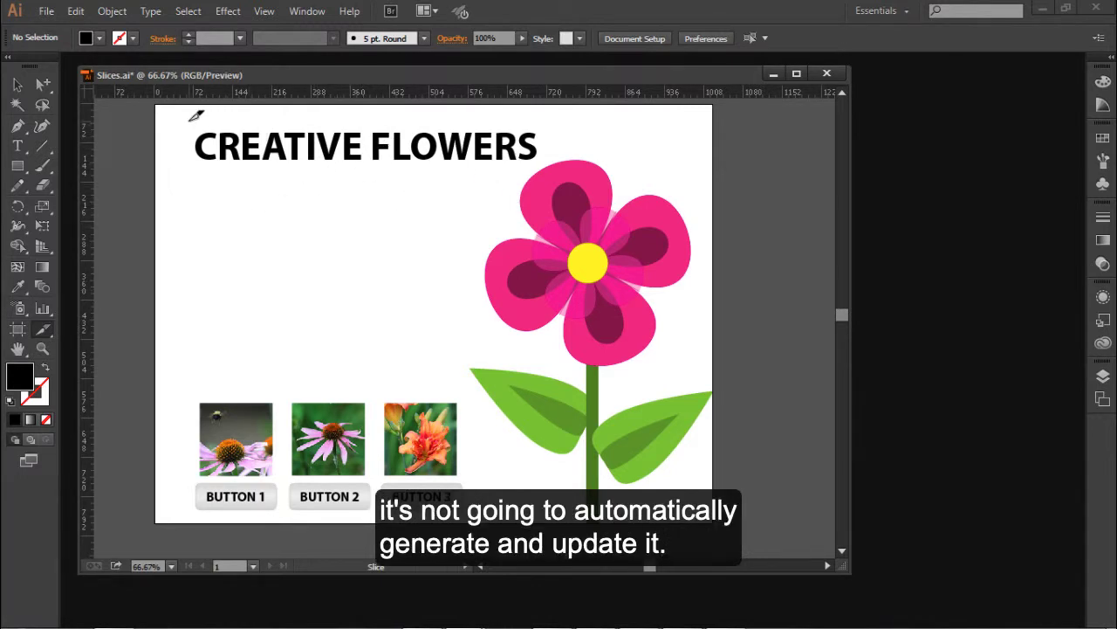
drag(185, 117, 553, 192)
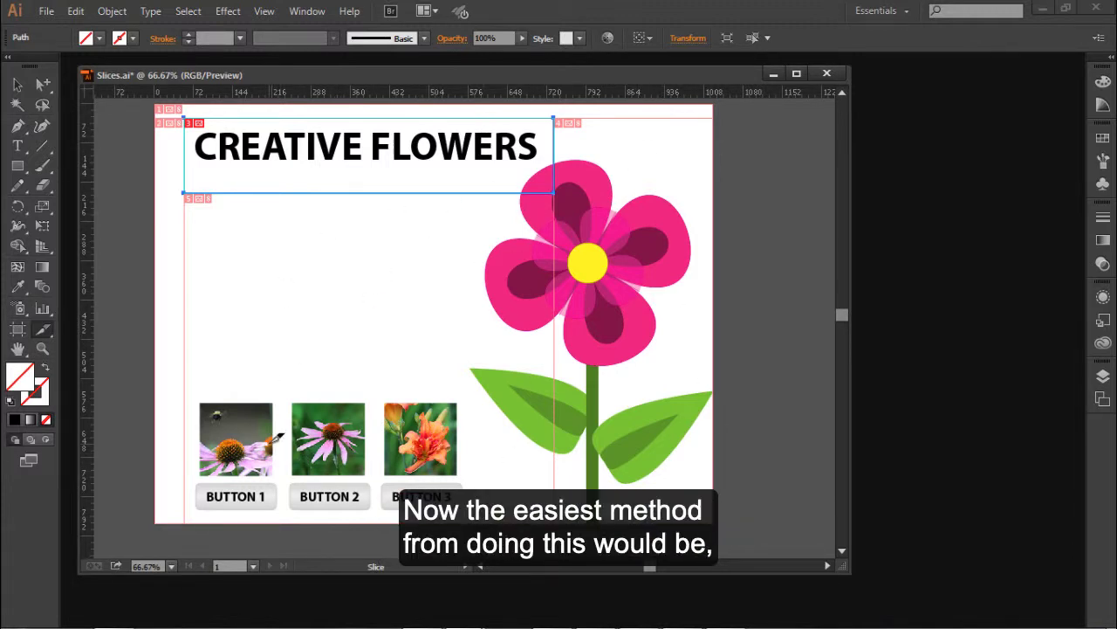
key(v)
key(ctrl+z)
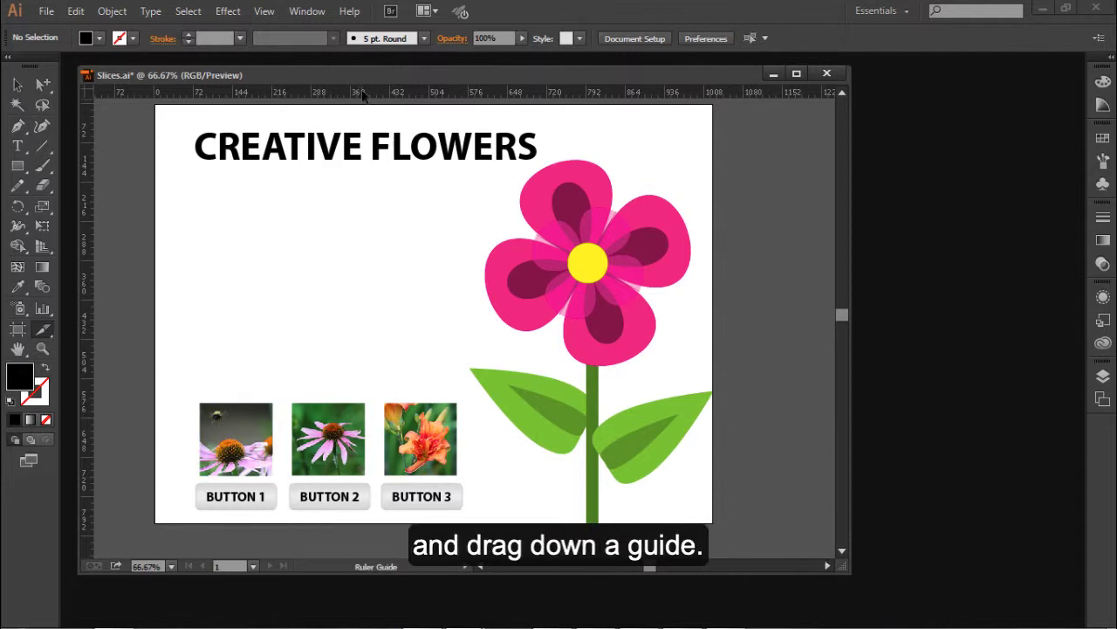
Place a horizontal guide just below the heading at about Y 111 px and a vertical guide just past its end at about X 713 px.
drag(361, 90, 380, 164)
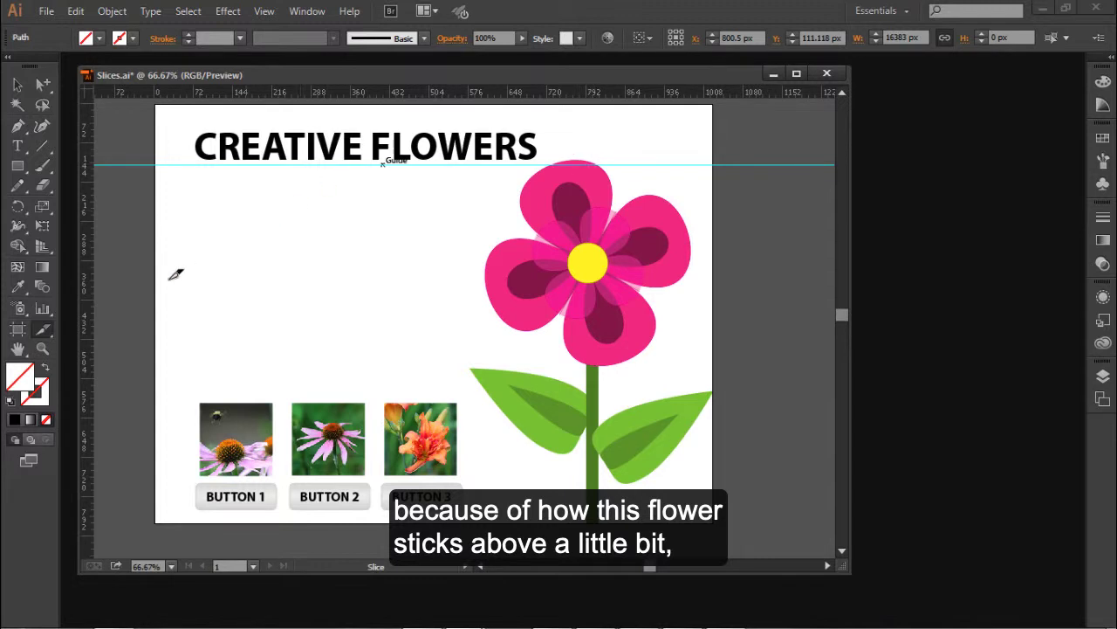
drag(90, 308, 544, 266)
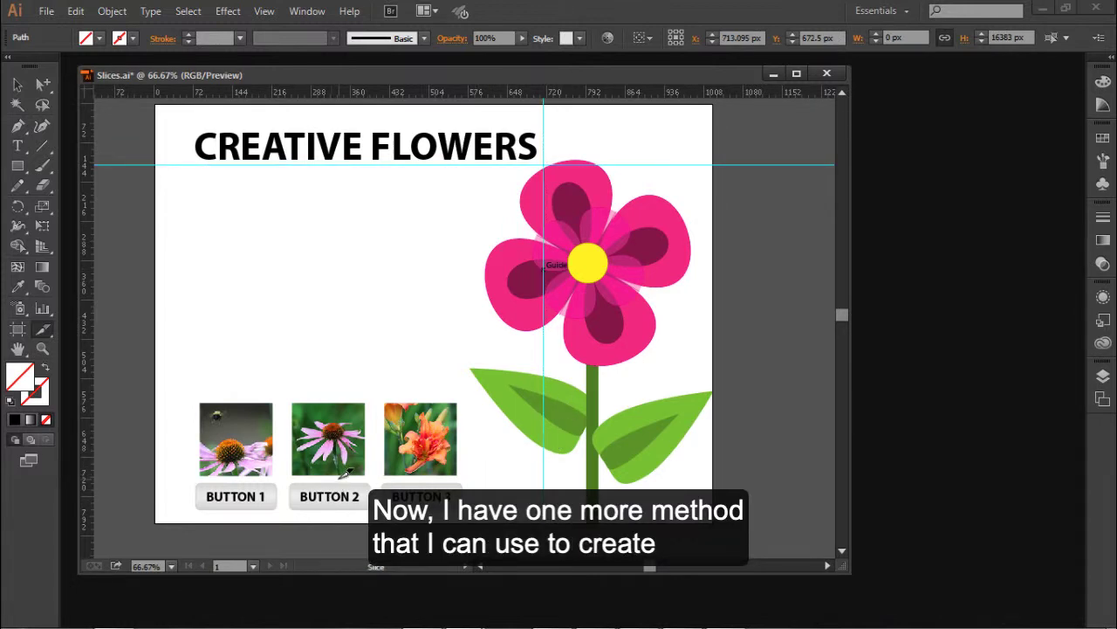
Place a horizontal guide just above the three flower images and vertical guides beside each image at about X 568, 406 and 236 px.
drag(358, 100, 330, 399)
drag(88, 445, 464, 446)
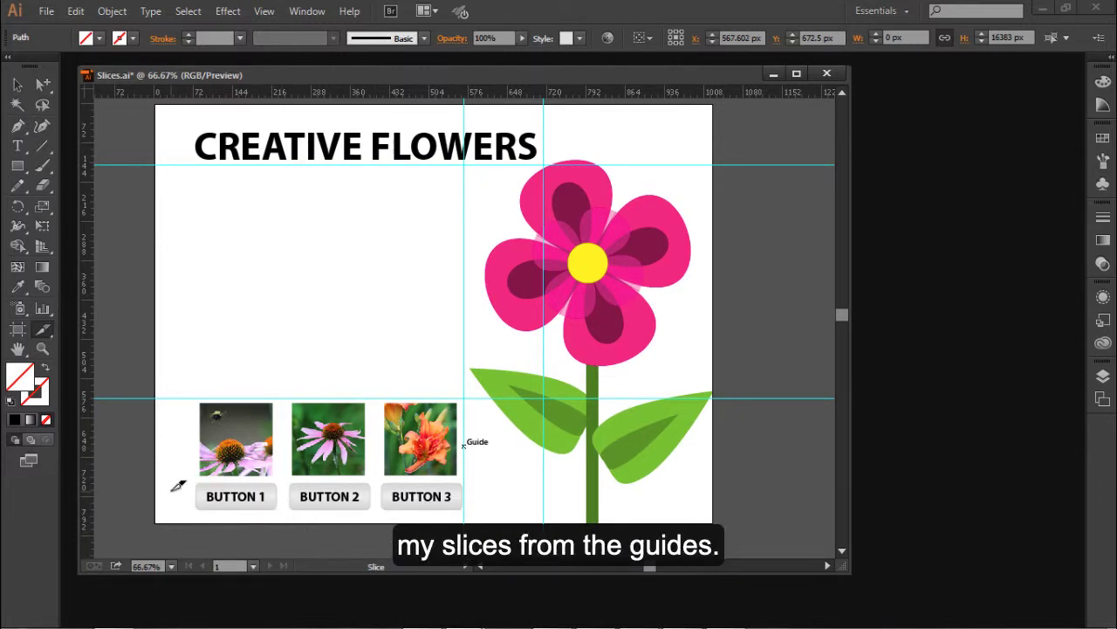
drag(103, 485, 375, 488)
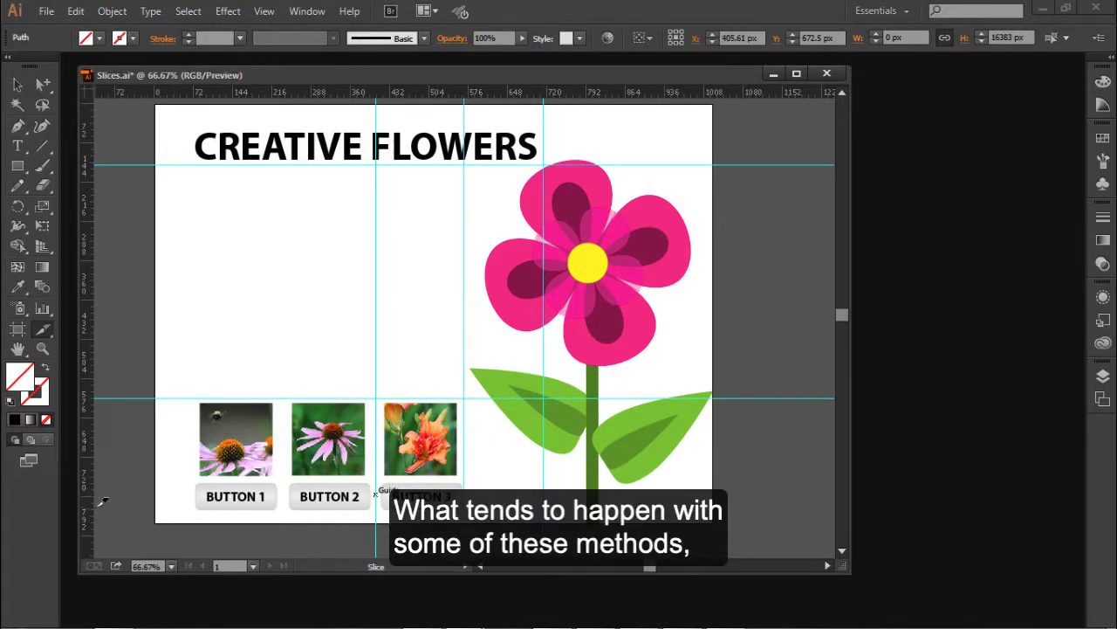
drag(88, 518, 283, 520)
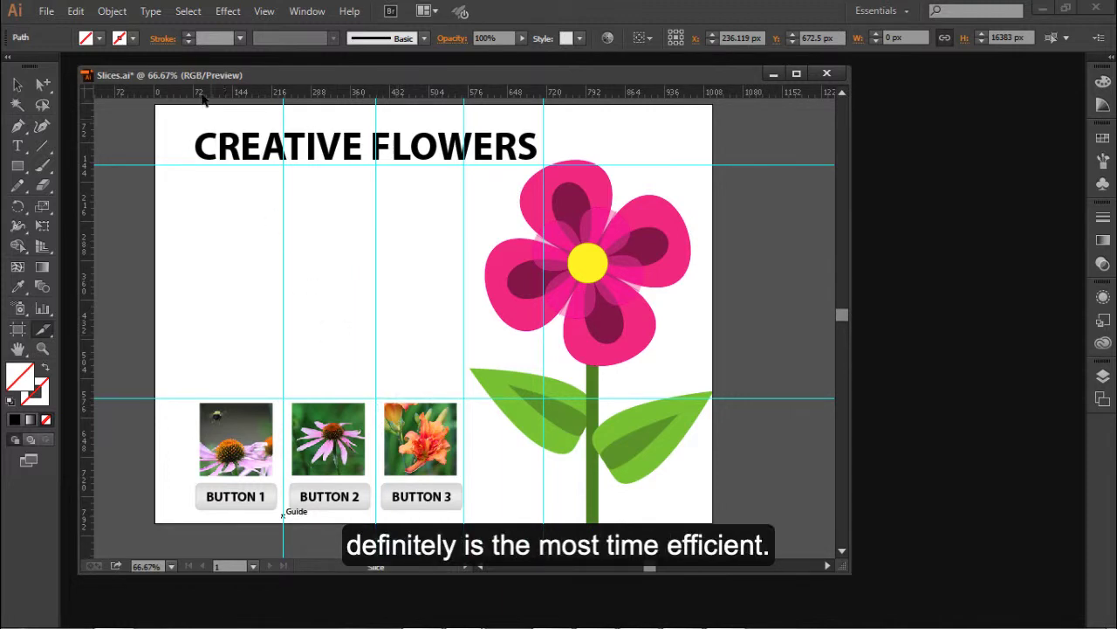
Create slices for the flower page layout from the guides.
key(v)
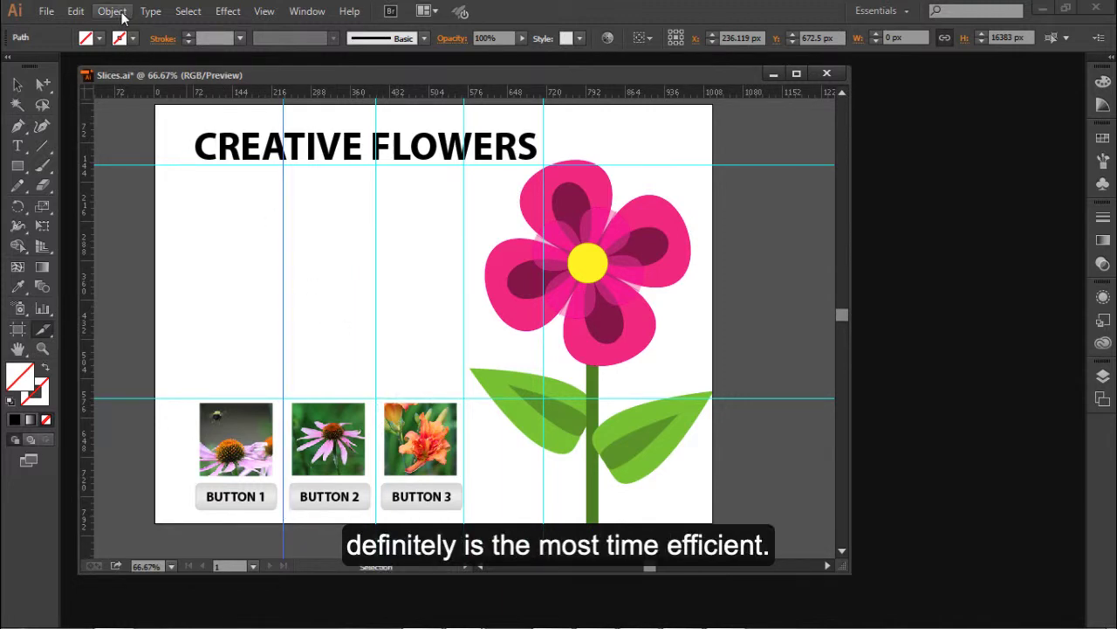
click(113, 12)
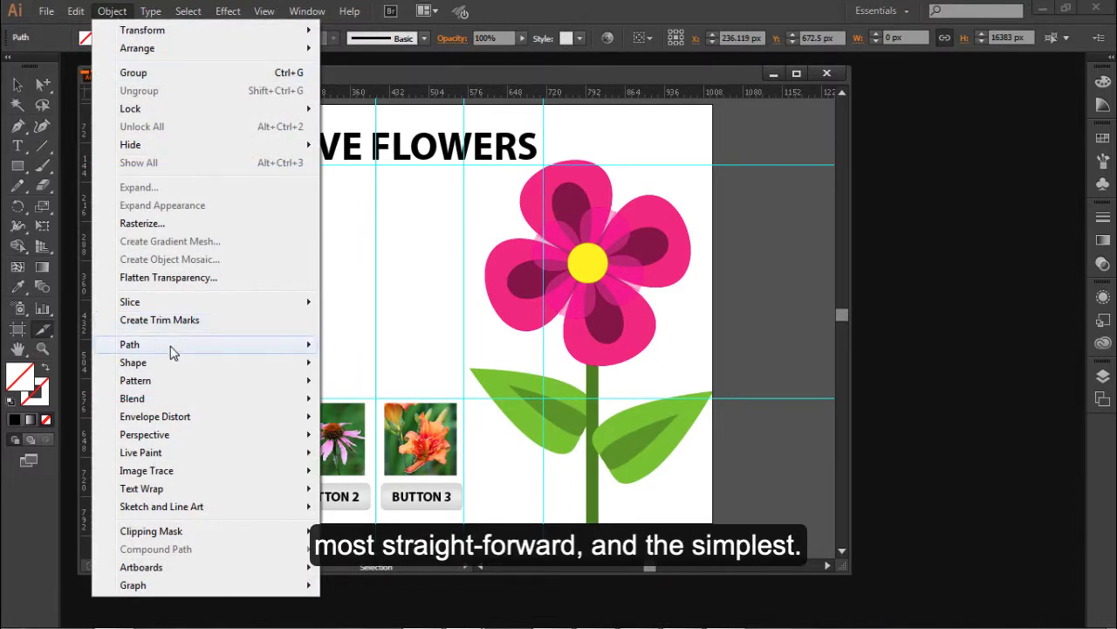
mouse_move(181, 305)
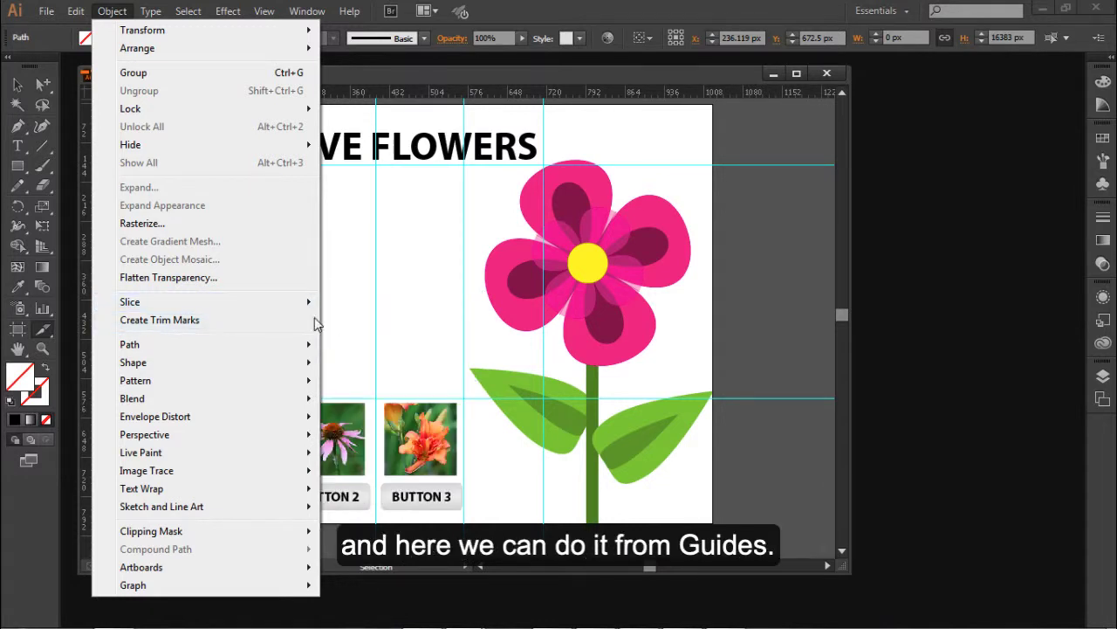
mouse_move(286, 309)
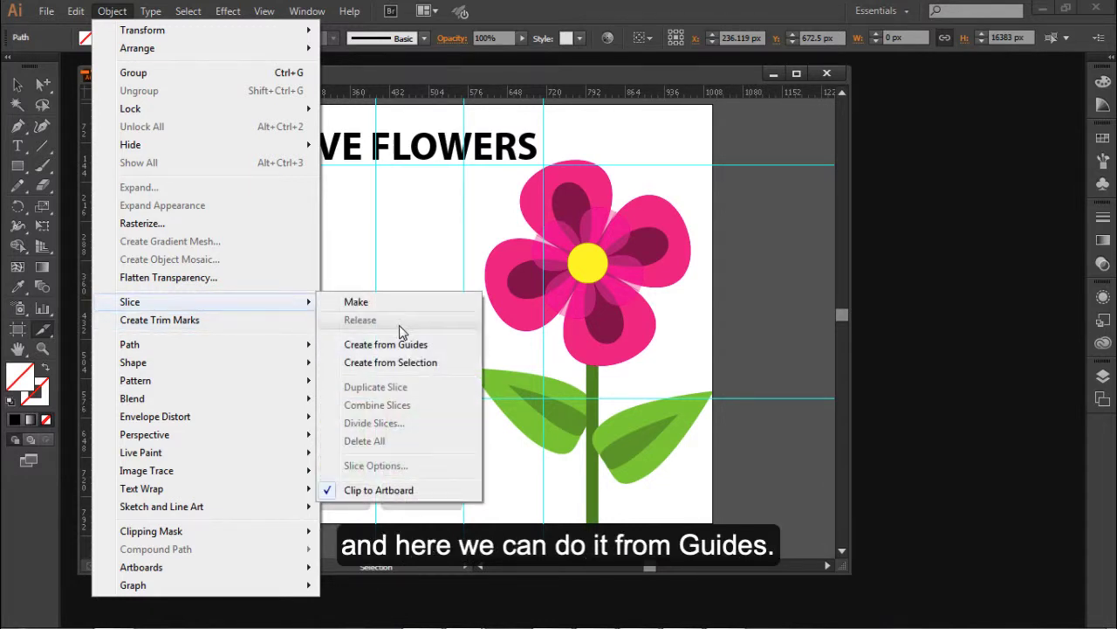
click(437, 350)
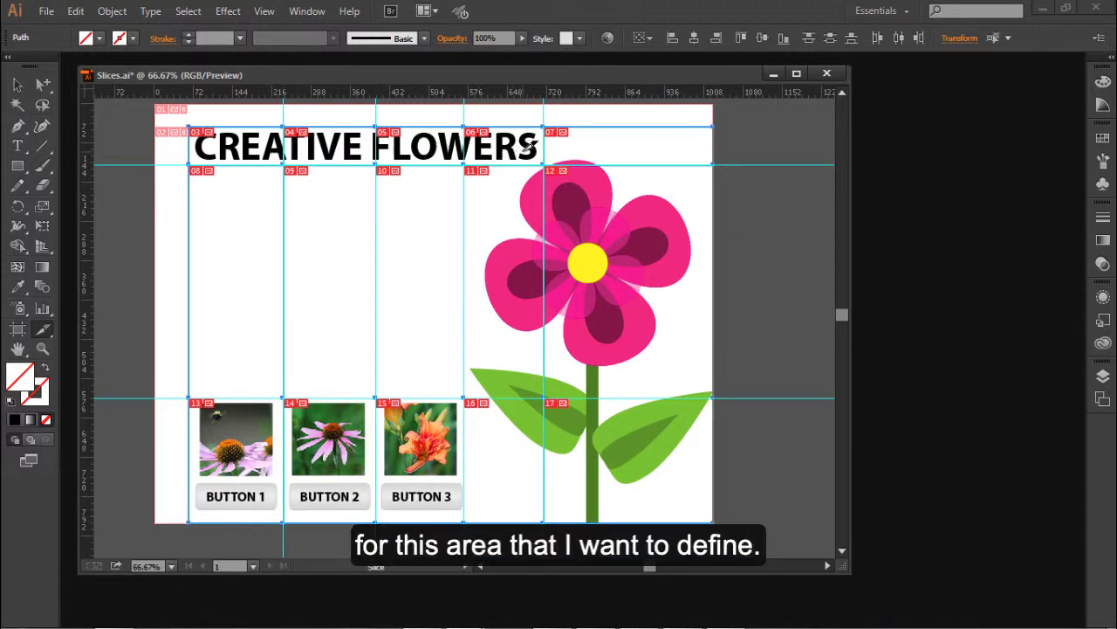
Examine individual slices along the CREATIVE FLOWERS heading and over the large flower with the Slice Selection tool.
click(42, 329)
click(118, 349)
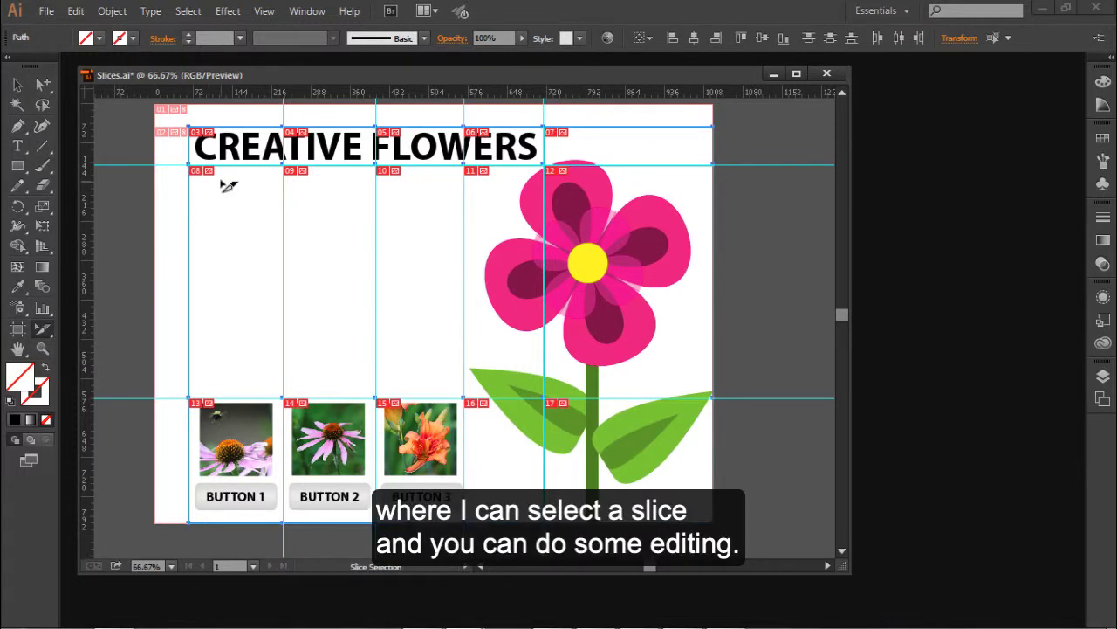
click(174, 194)
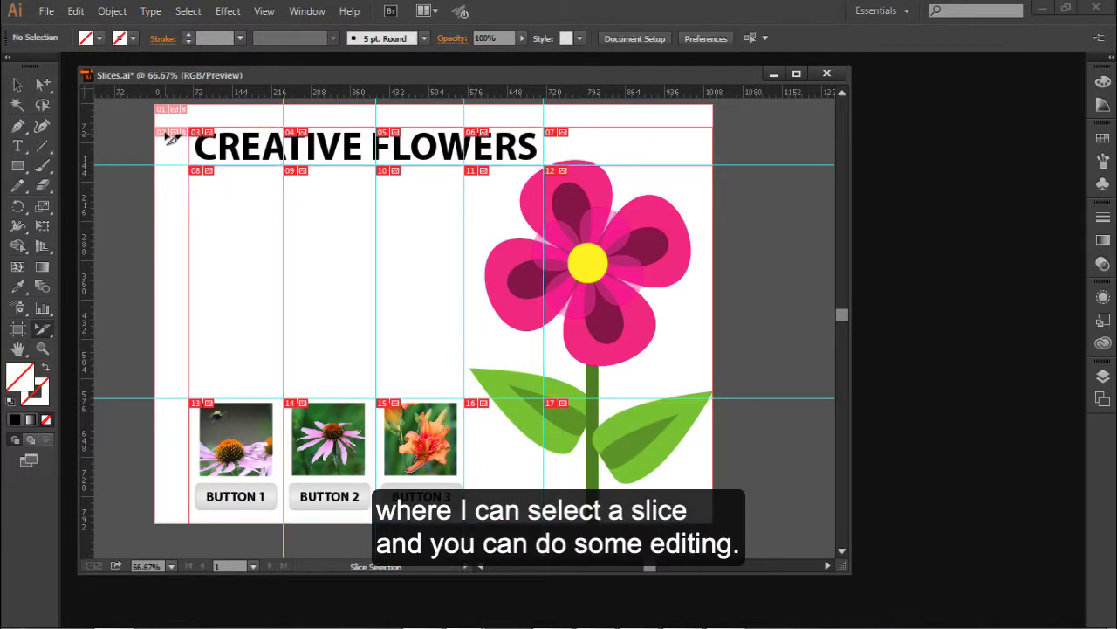
click(203, 139)
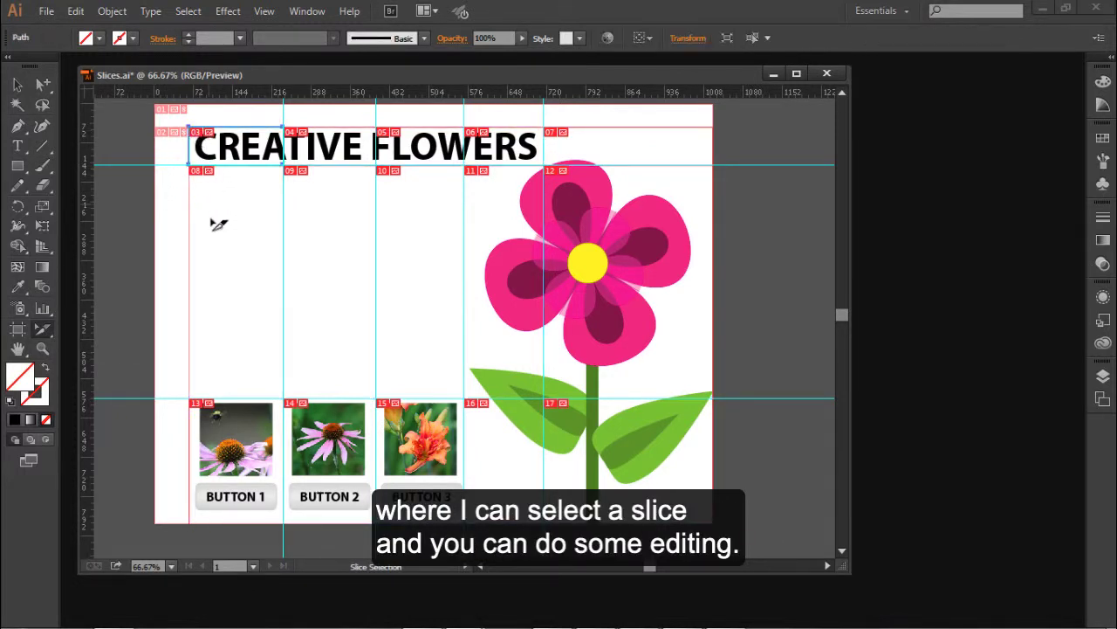
click(297, 139)
click(391, 142)
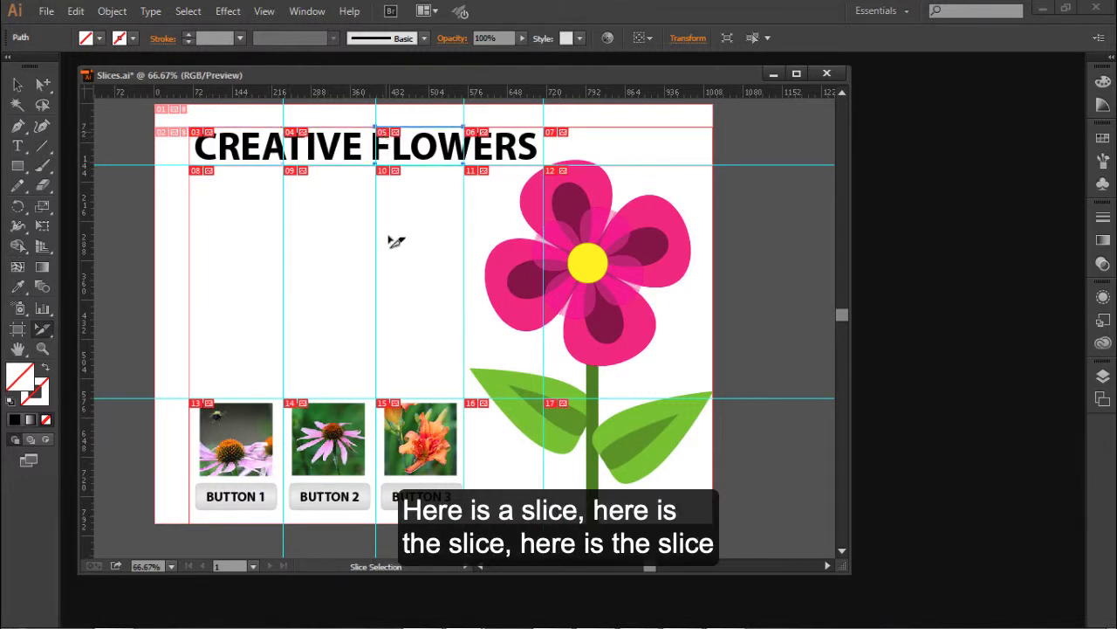
click(472, 185)
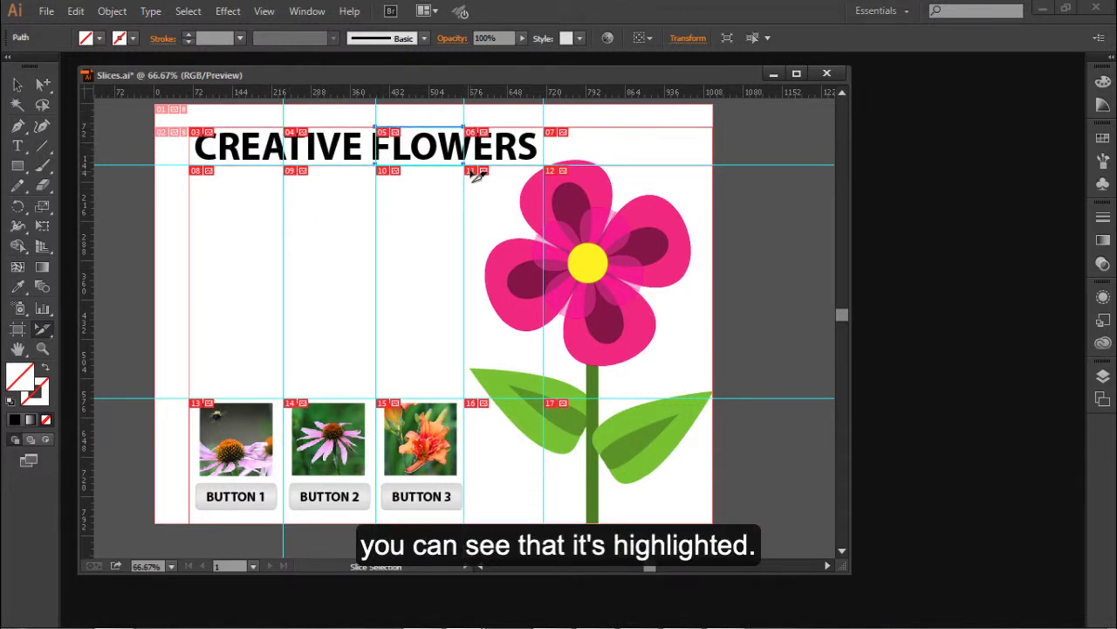
click(555, 173)
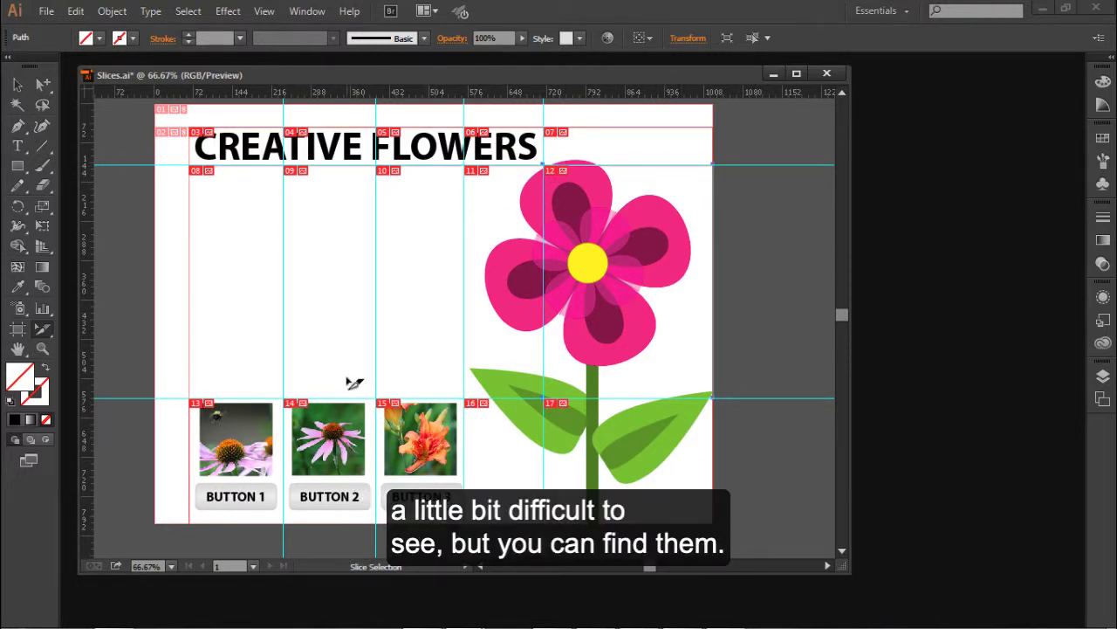
Select the four slices that cover the CREATIVE FLOWERS heading and combine them into one slice.
click(273, 142)
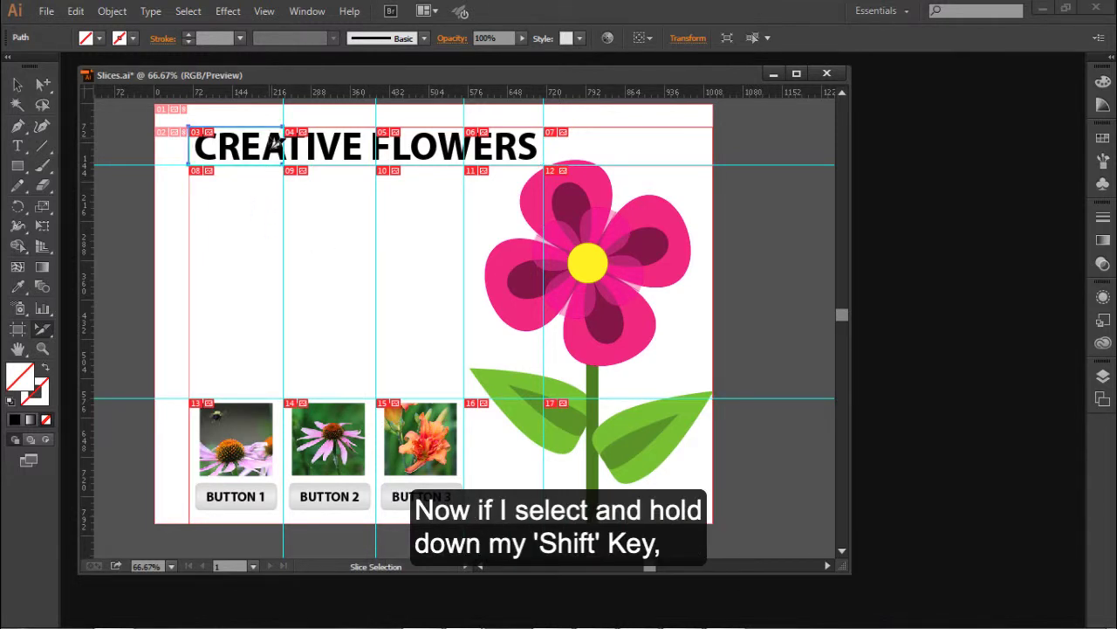
shift+click(332, 145)
shift+click(412, 145)
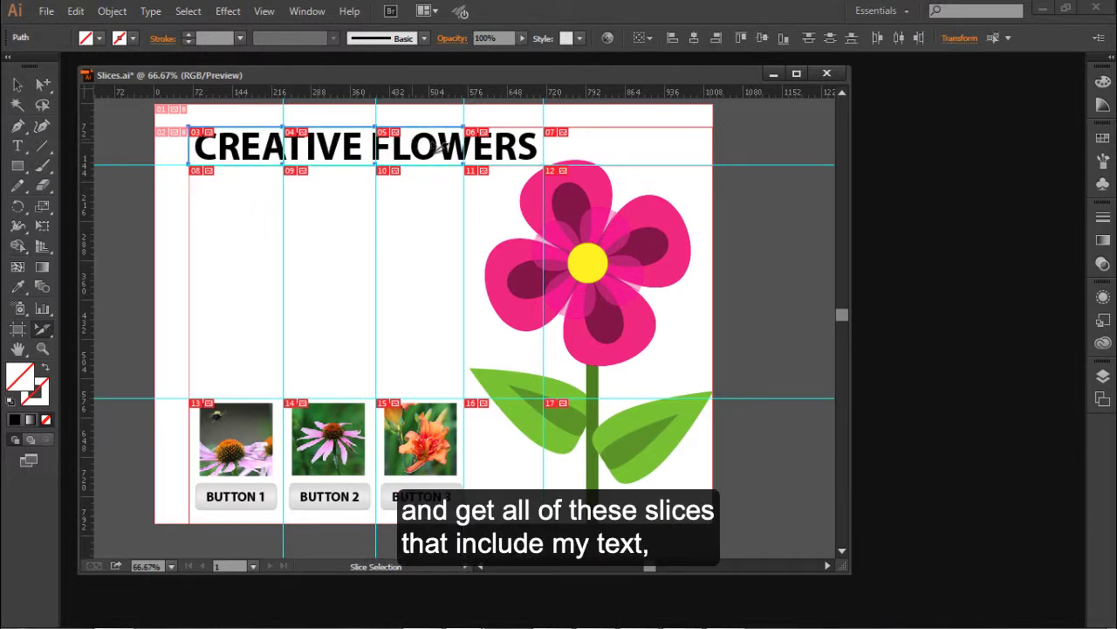
shift+click(505, 148)
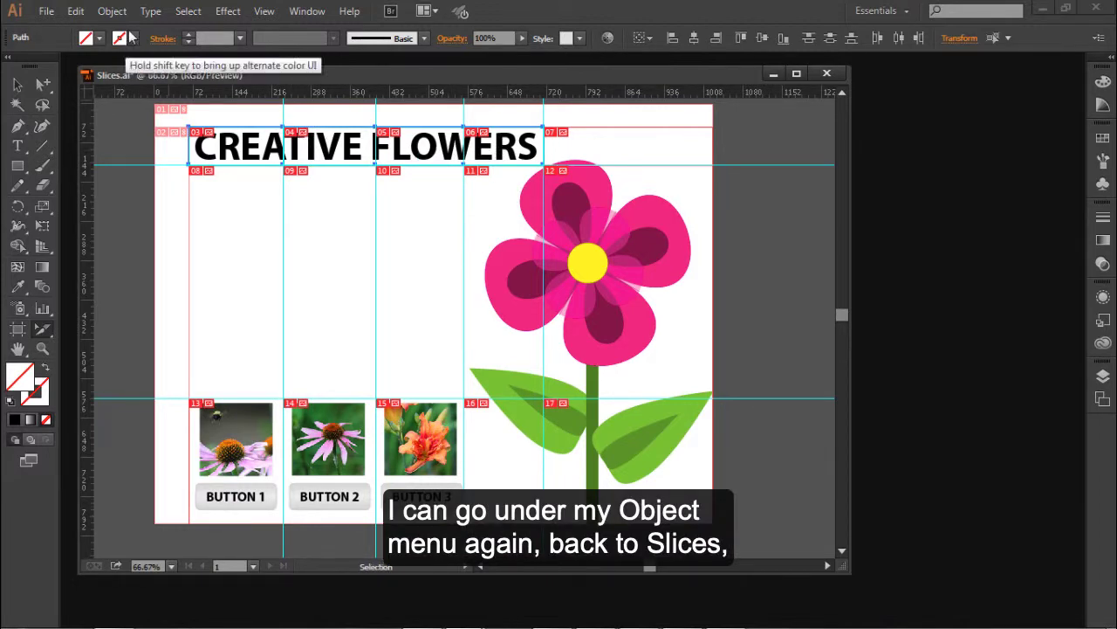
click(112, 11)
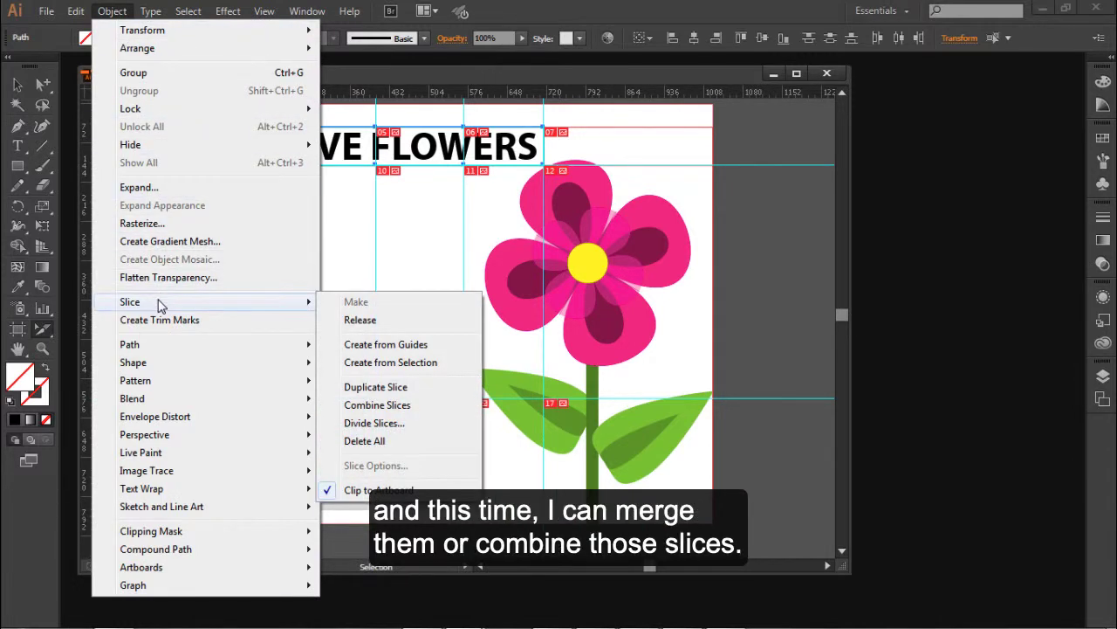
mouse_move(306, 308)
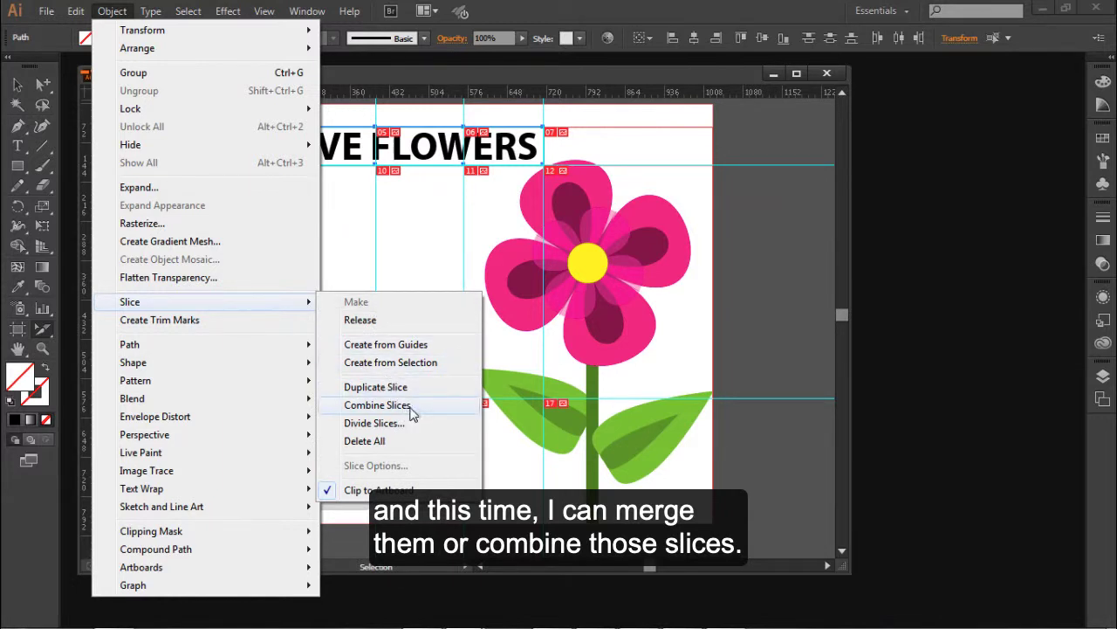
click(377, 405)
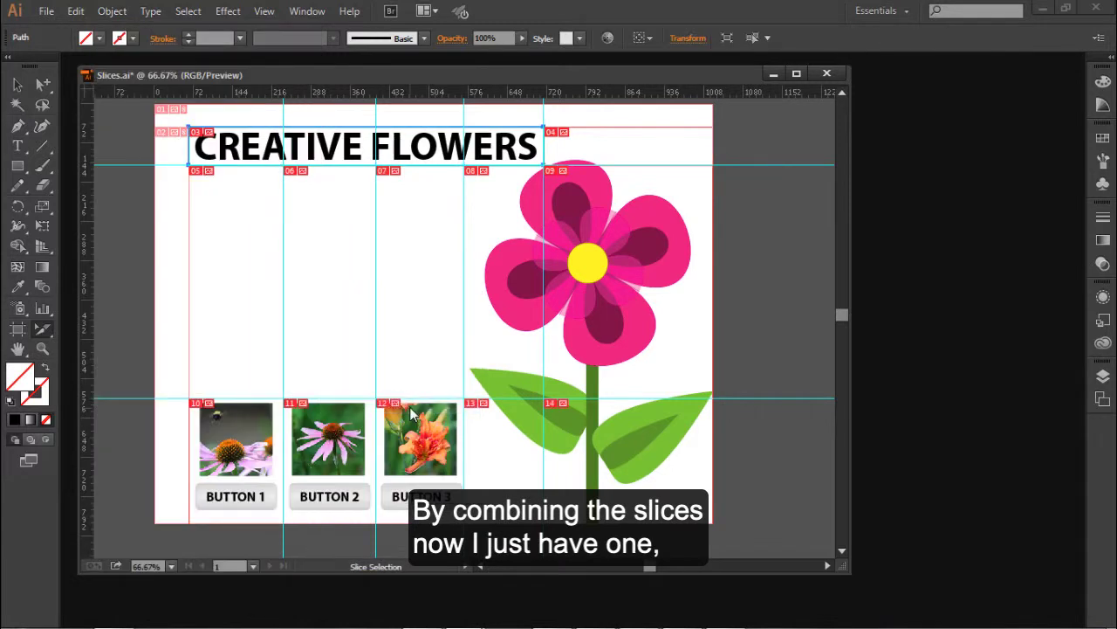